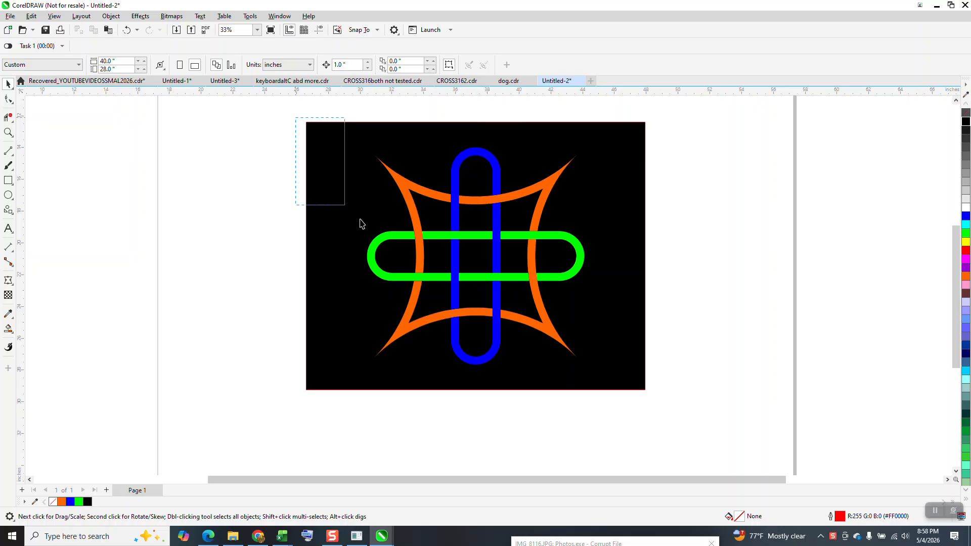
Move the whole sample knot artwork off the page and draw a square about 12.75 inches wide near the page's middle
scroll(572, 283, down, 1)
drag(522, 270, 801, 251)
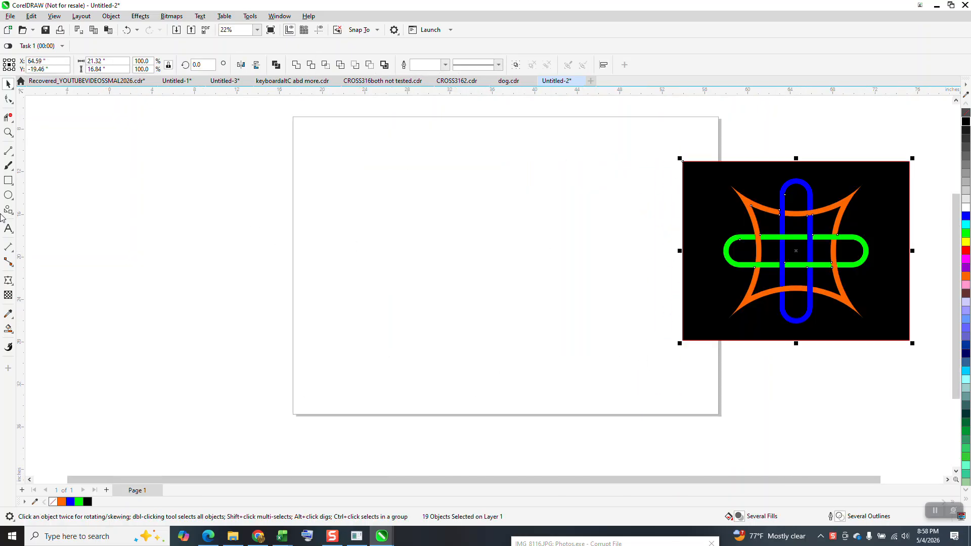
click(8, 181)
mouse_move(574, 197)
mouse_down()
mouse_move(485, 301)
mouse_move(437, 333)
mouse_up()
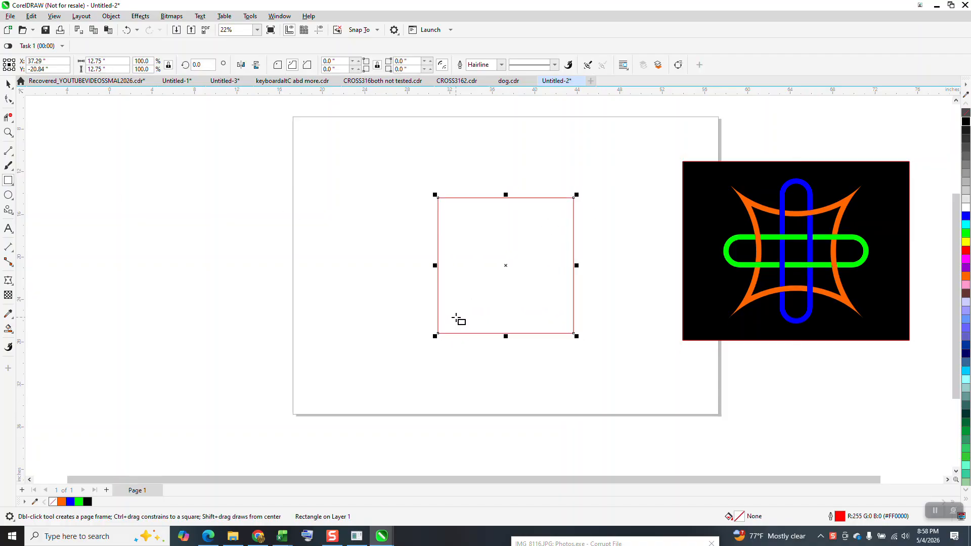
Scallop all four corners of the square to a radius of about 6.37 inches, forming a four-pointed star
click(8, 99)
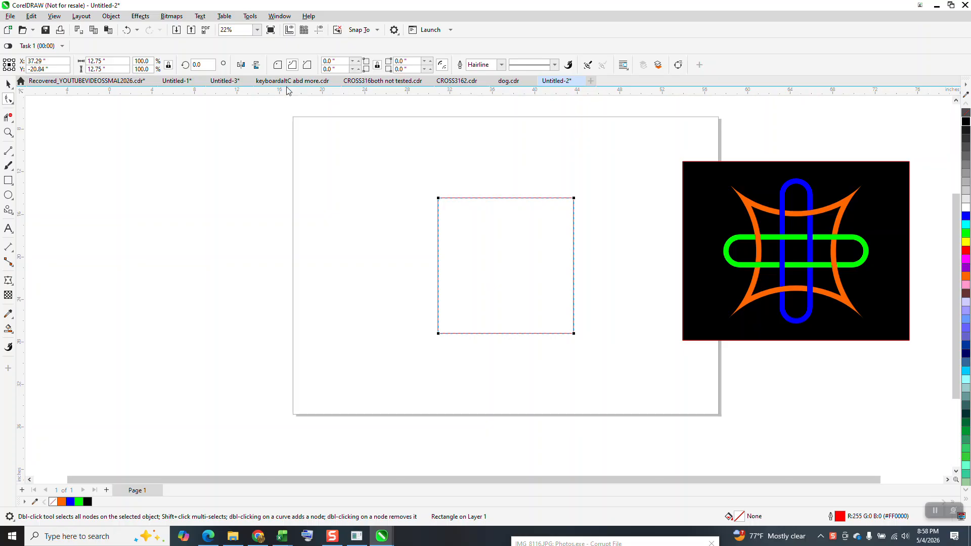
click(291, 66)
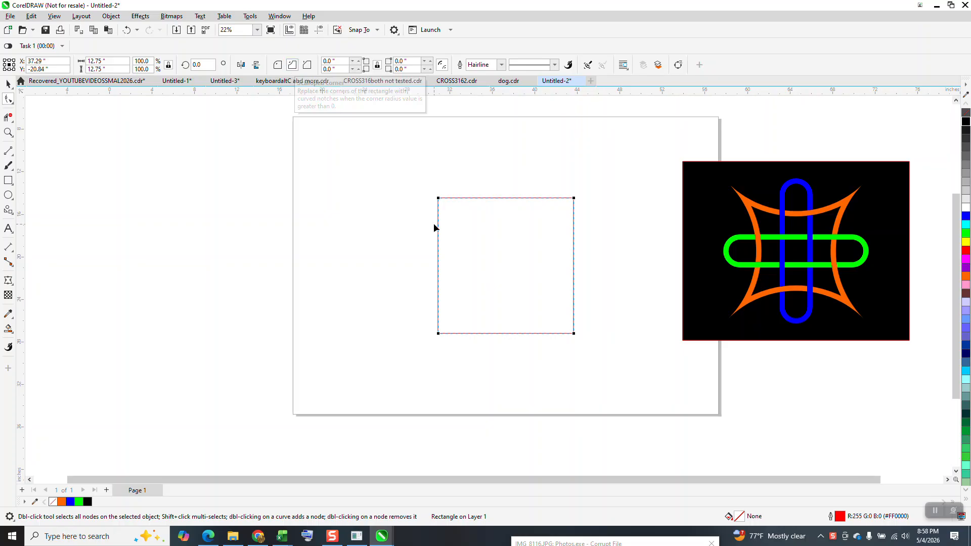
drag(438, 201, 552, 203)
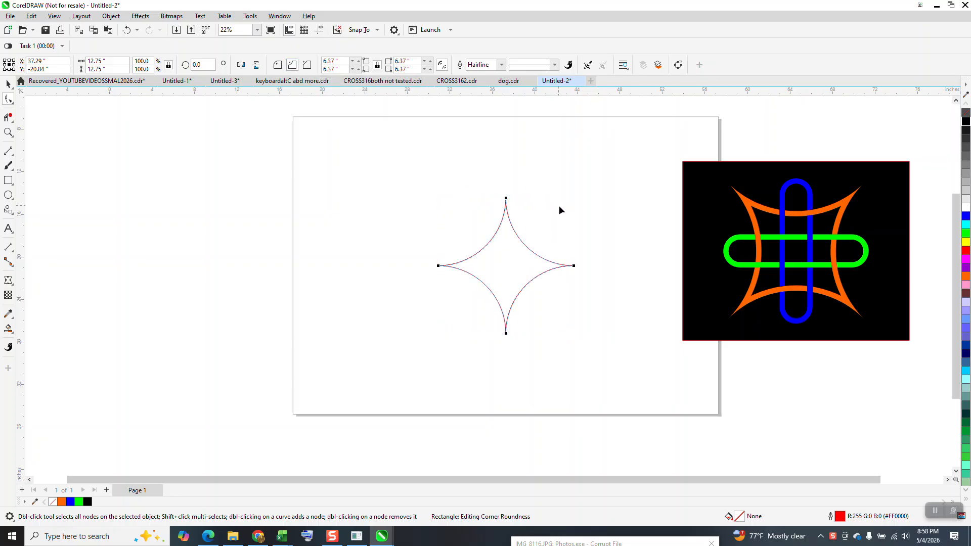
click(8, 83)
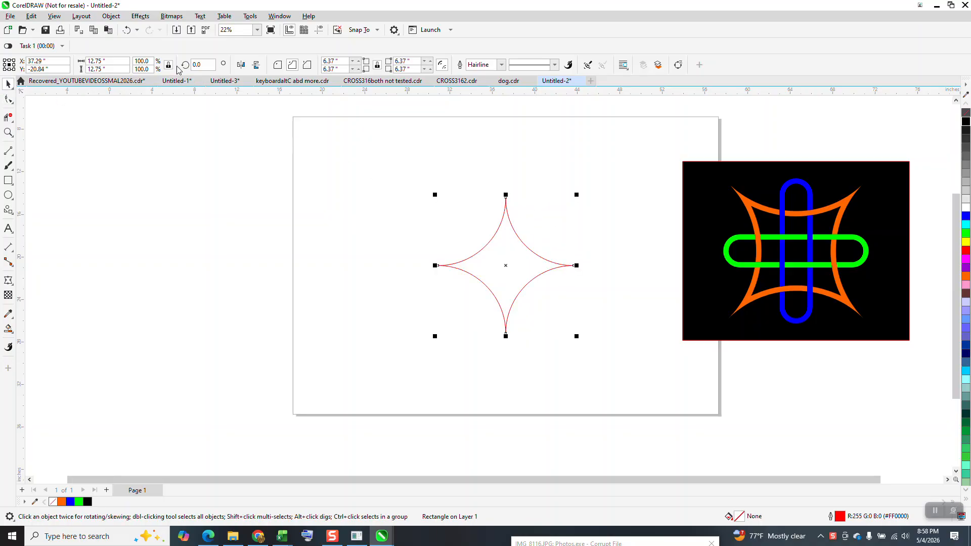
Apply a one-step inside contour with a 0.5 inch offset to the star
click(145, 18)
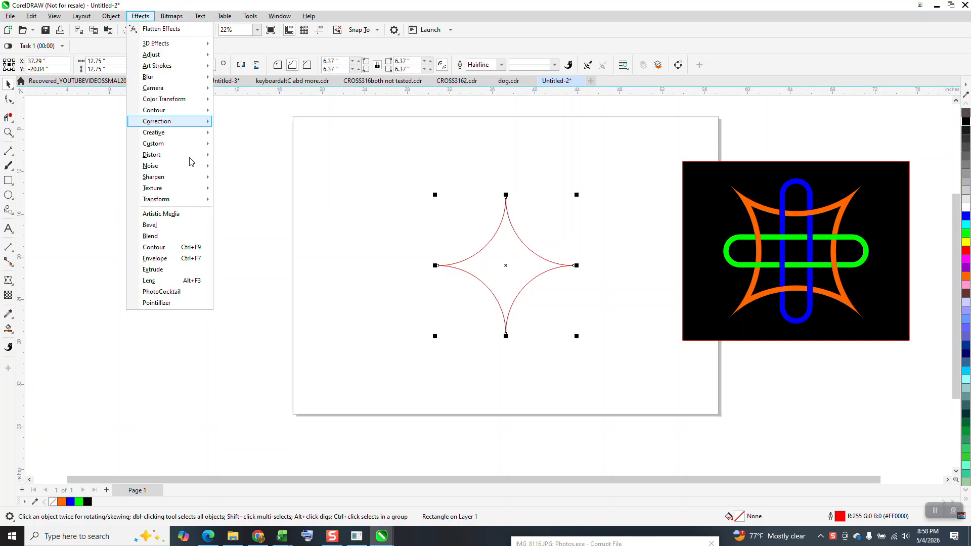
click(169, 248)
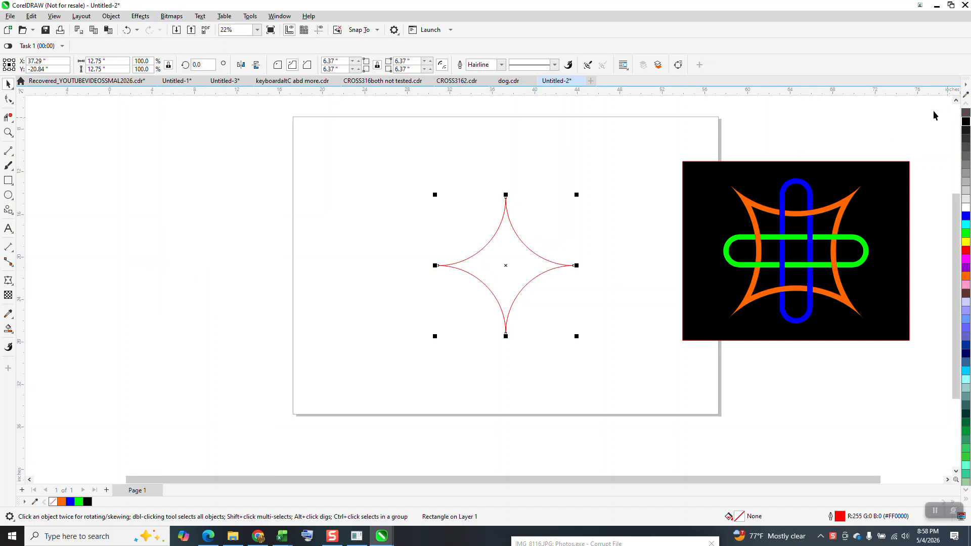
click(876, 358)
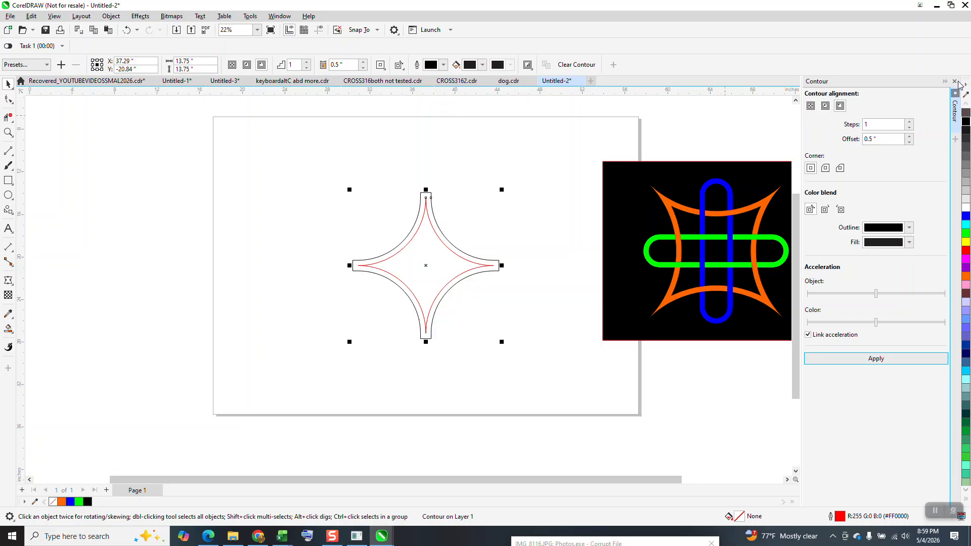
click(126, 30)
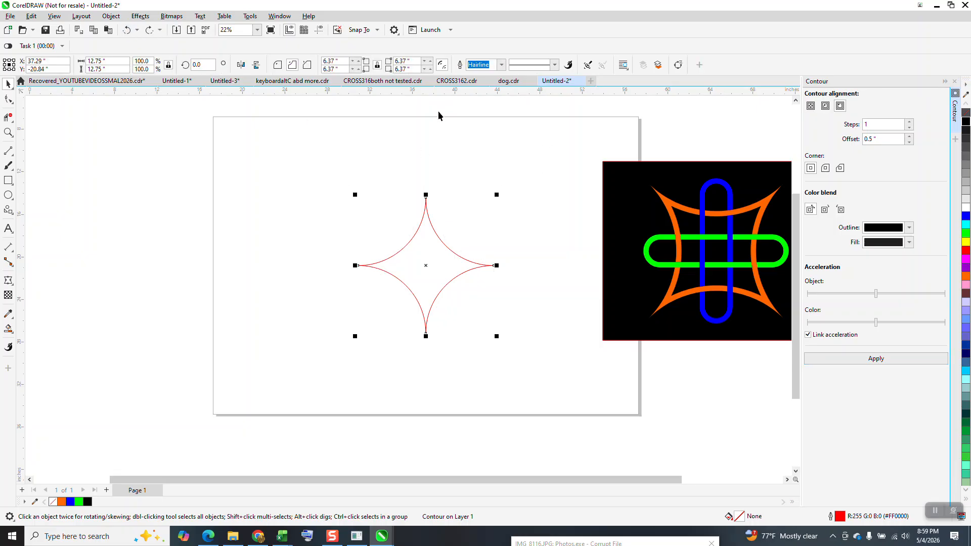
click(825, 105)
click(886, 357)
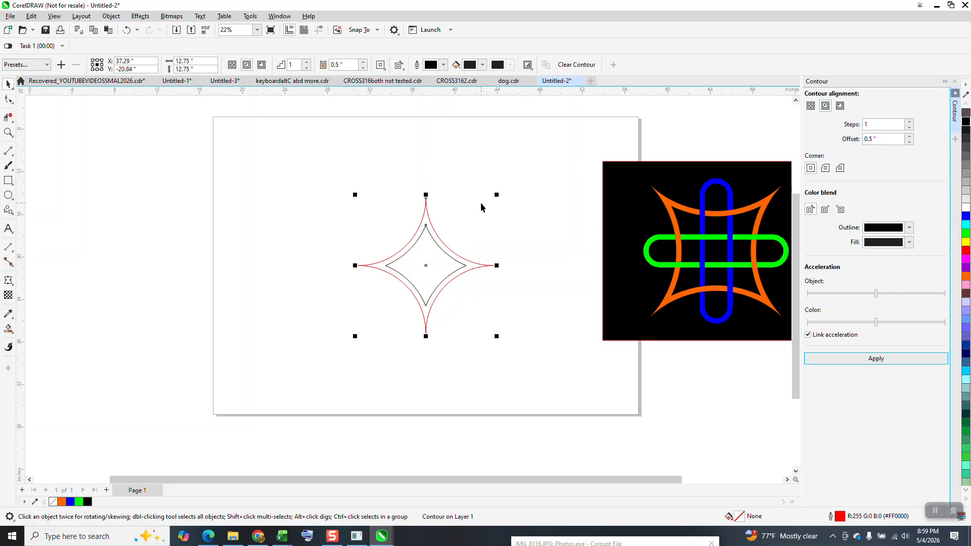
Break the star's contour apart into separate outer and inner curves
drag(298, 162, 547, 368)
click(111, 15)
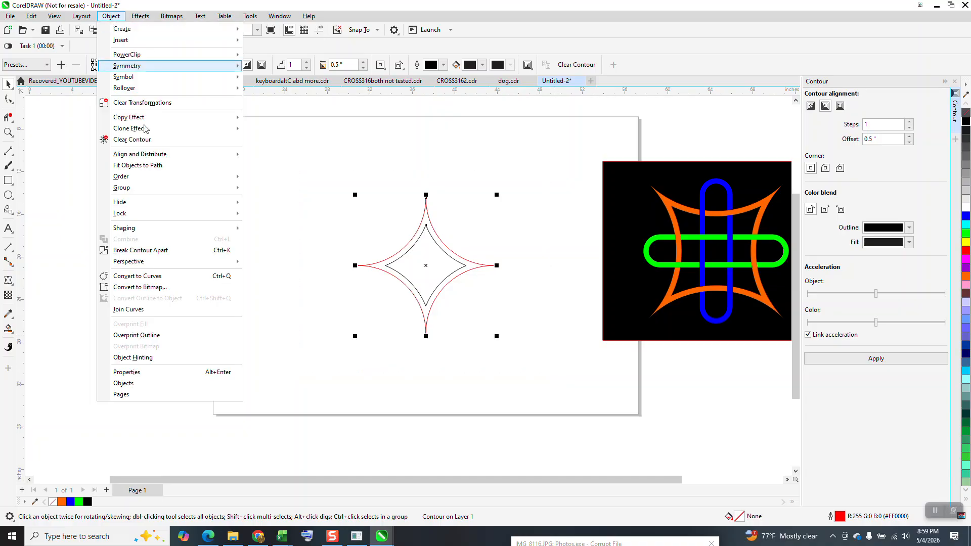
click(169, 250)
Rotate the outer and inner star curves together by 45 degrees
drag(381, 282, 540, 353)
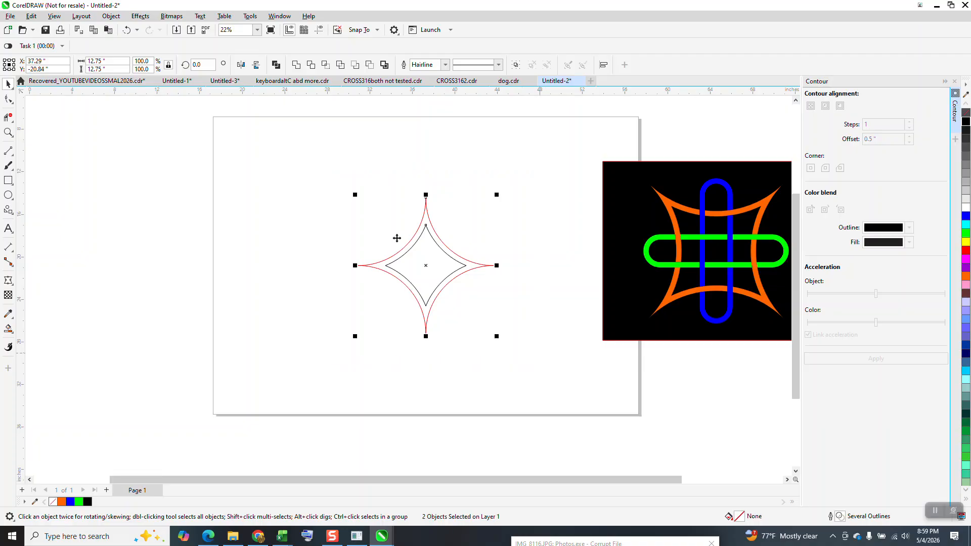
click(202, 65)
text(45)
key(Return)
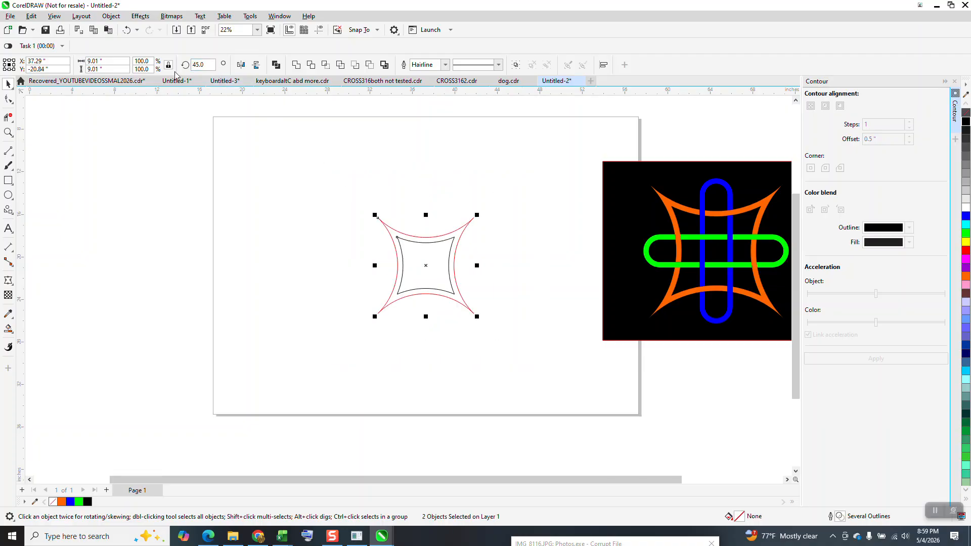
Draw a narrow upright rectangle about 1.19 by 8.75 inches and center it on the page over the star
click(8, 180)
drag(359, 200, 374, 293)
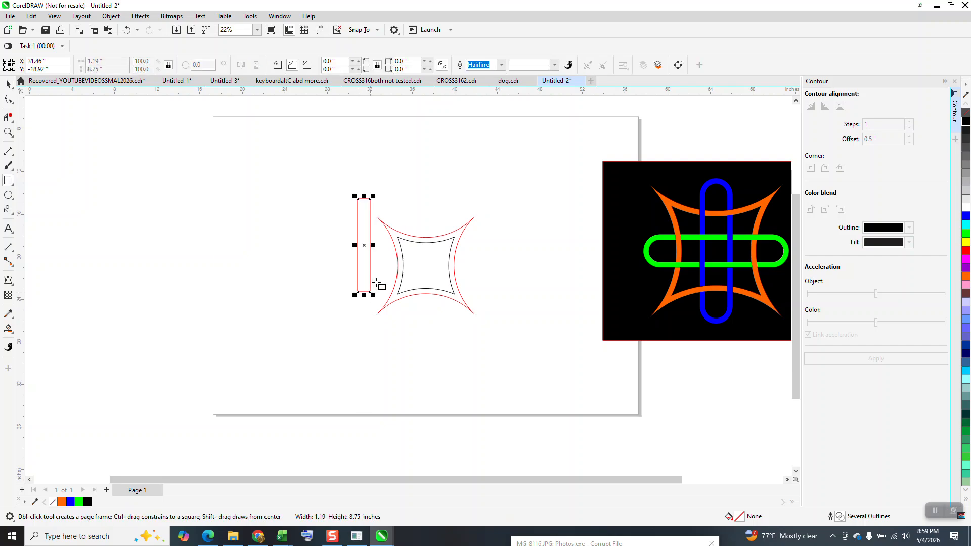
key(p)
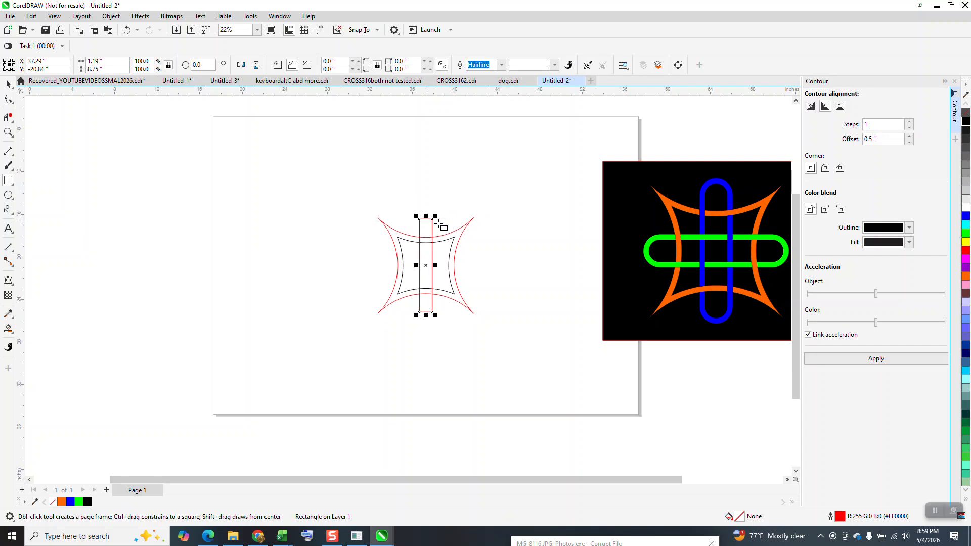
Shorten the narrow rectangle equally at both ends to a height of about 7.84 inches
drag(382, 200, 535, 329)
key(Delete)
click(9, 133)
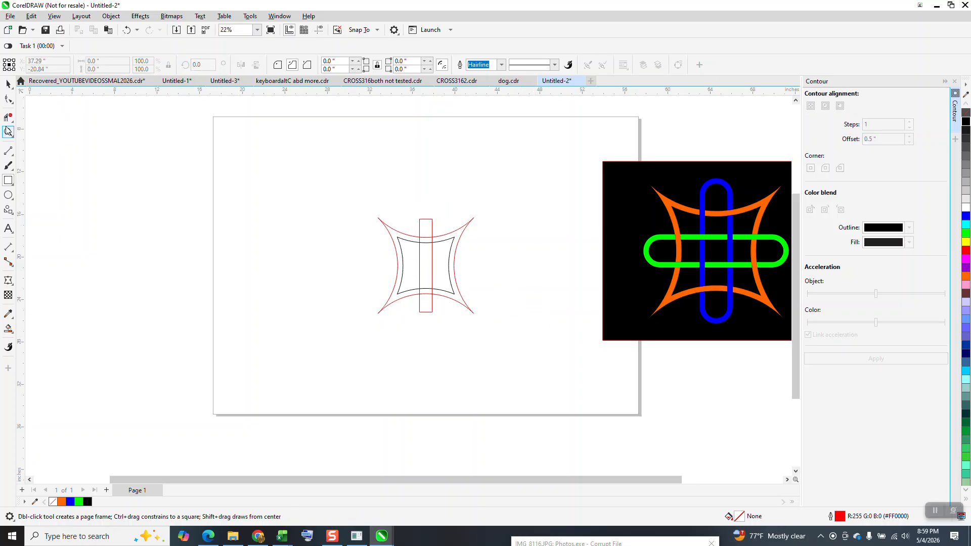
drag(353, 193, 598, 377)
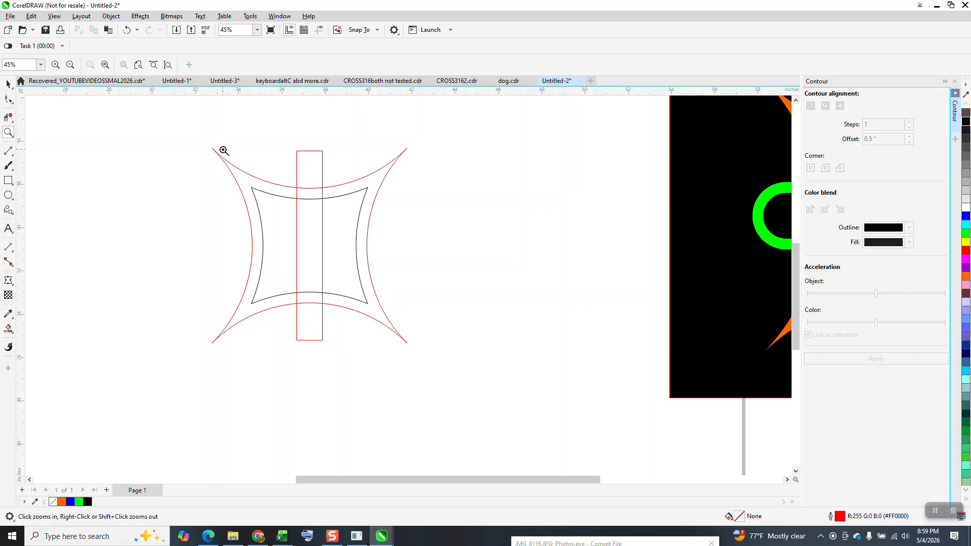
drag(306, 109, 241, 150)
key(space)
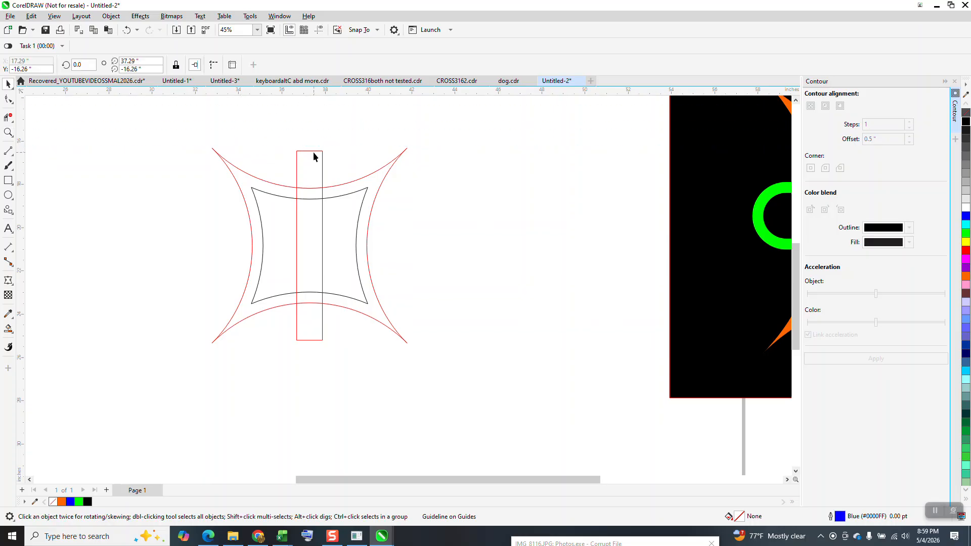
click(313, 151)
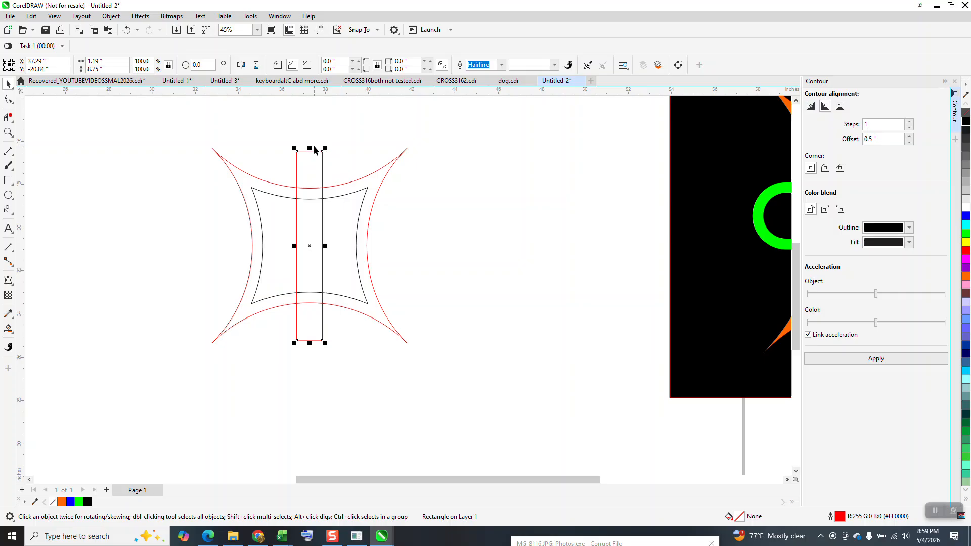
drag(310, 148, 309, 161)
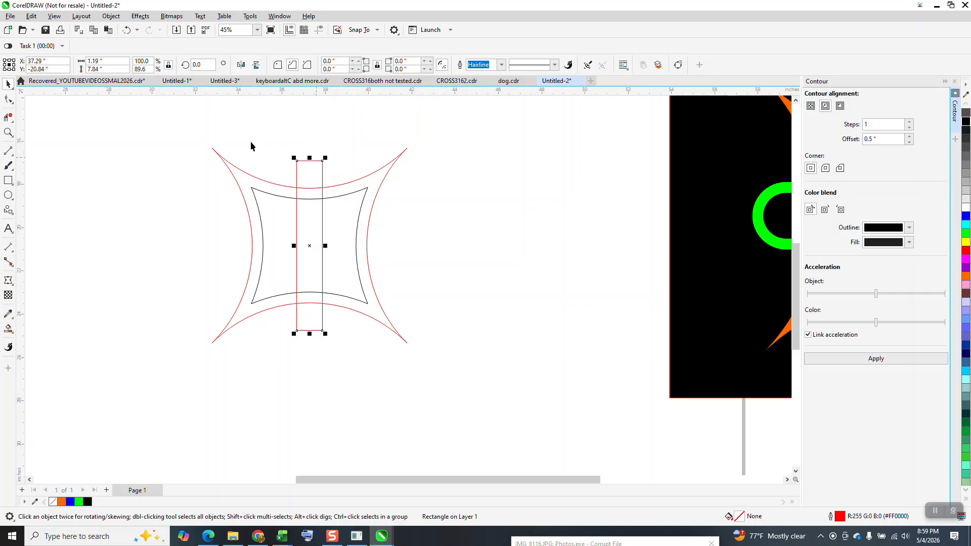
Round the narrow rectangle's corners fully, to a radius of about 0.59 inches, so both ends become semicircles
click(8, 101)
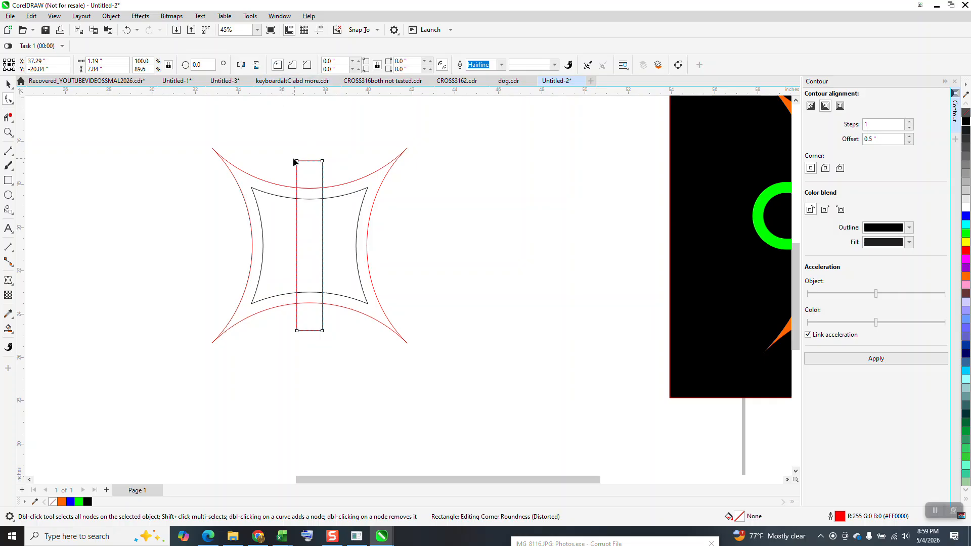
drag(298, 162, 326, 156)
click(8, 83)
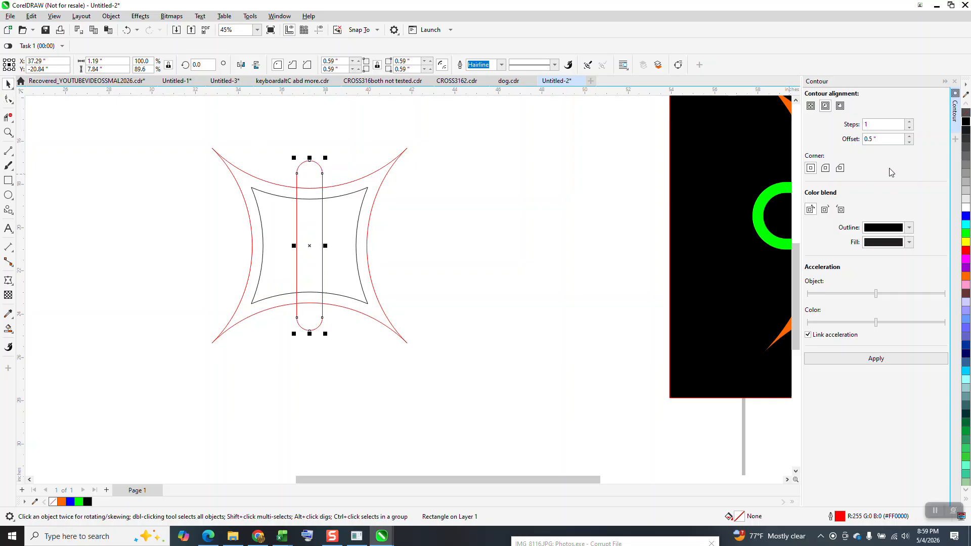
Apply a one-step outside contour with a 0.5 inch offset to the rounded bar
click(877, 359)
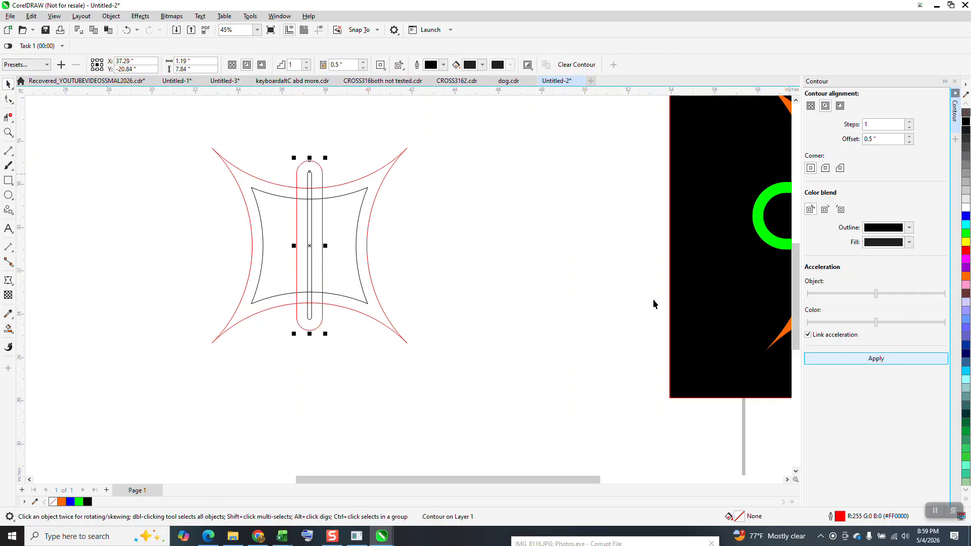
click(126, 30)
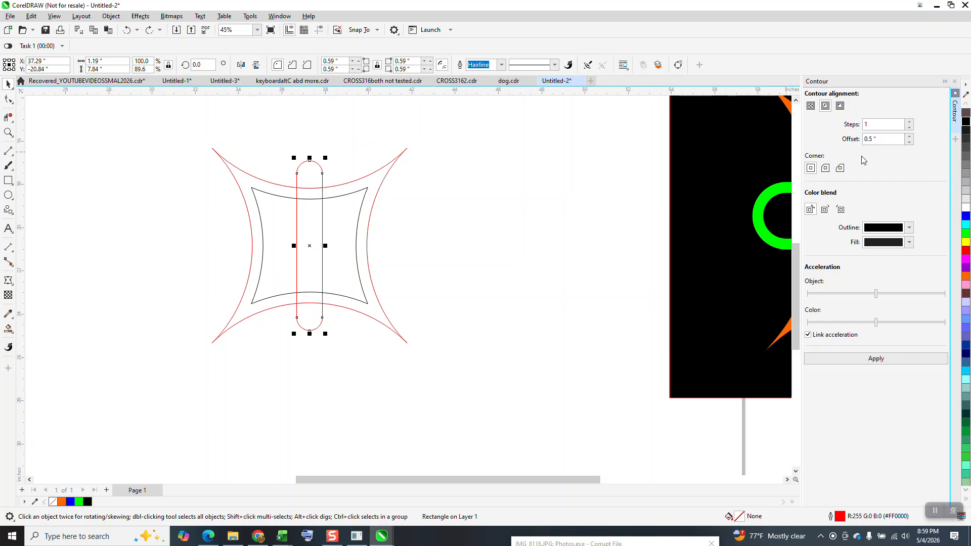
click(840, 106)
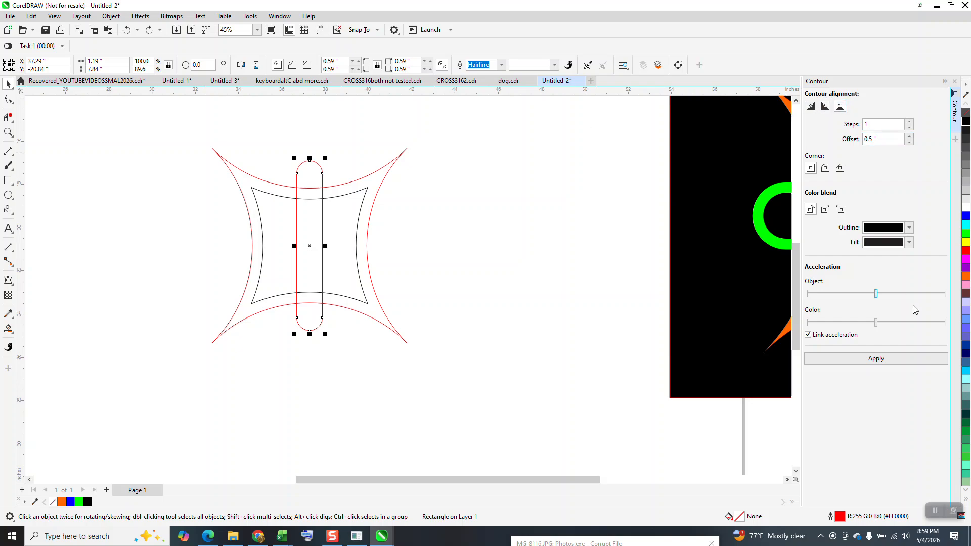
click(877, 359)
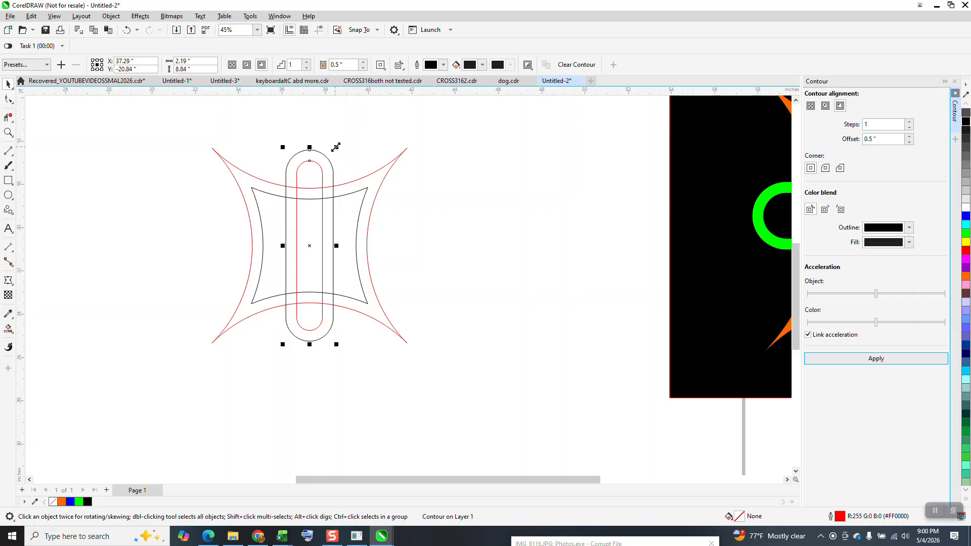
Scale the contoured bar about its center to about 2.08 by 8.12 inches and break its contour apart
drag(335, 147, 336, 155)
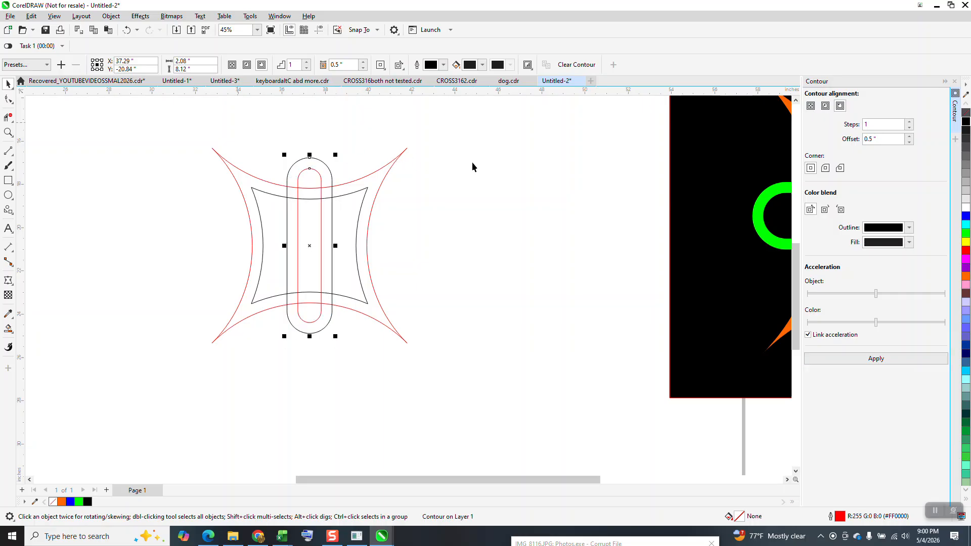
click(111, 16)
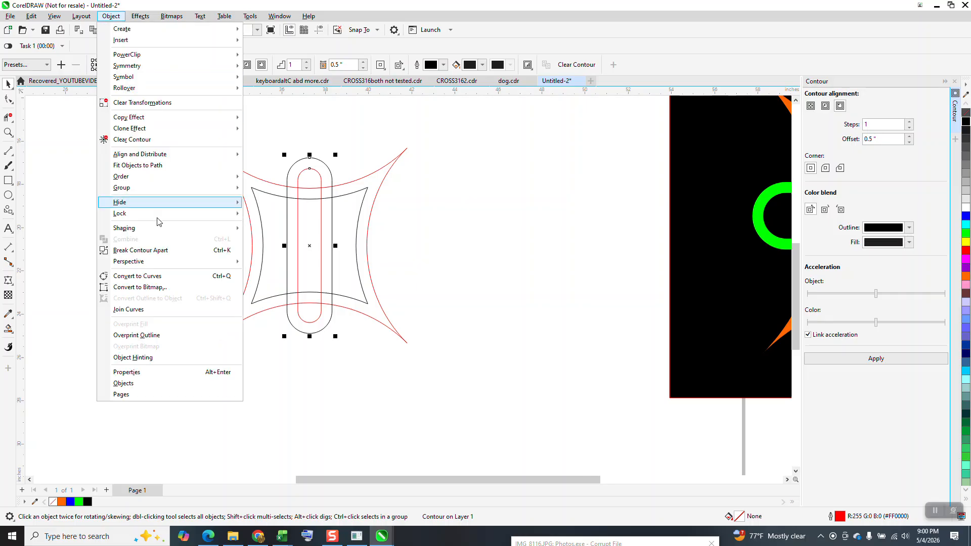
click(158, 252)
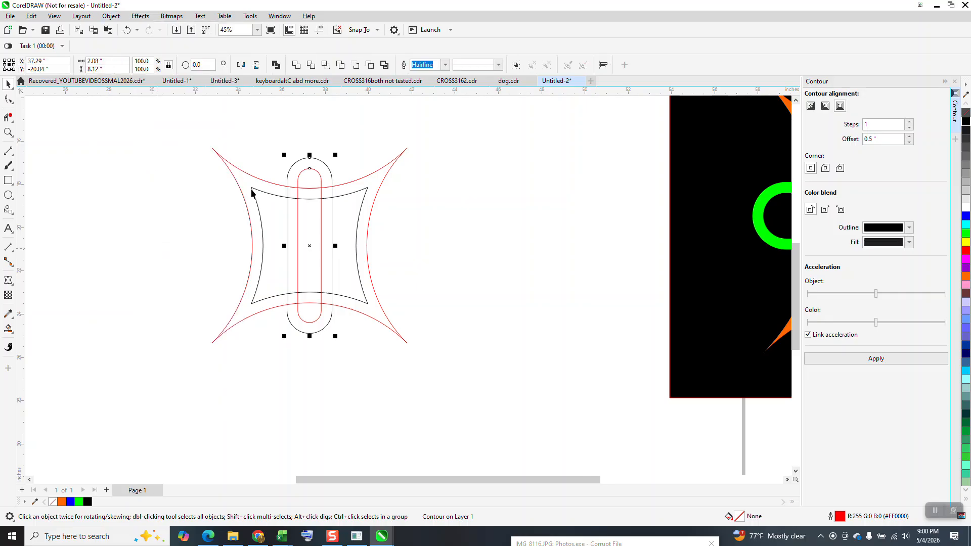
Duplicate both curves of the vertical bar in place and rotate the copy to 90 degrees to form a horizontal bar
drag(331, 333, 350, 368)
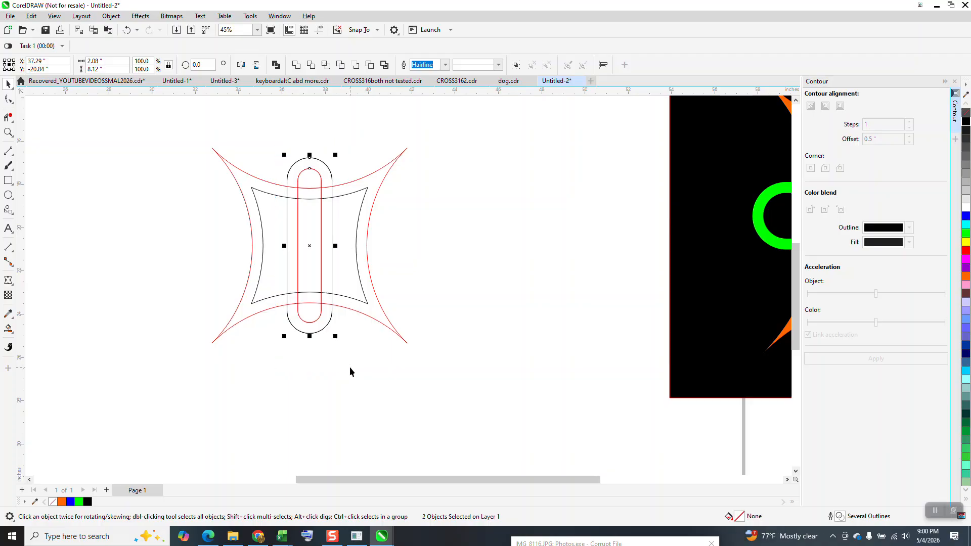
drag(216, 64, 183, 67)
text(45)
key(Return)
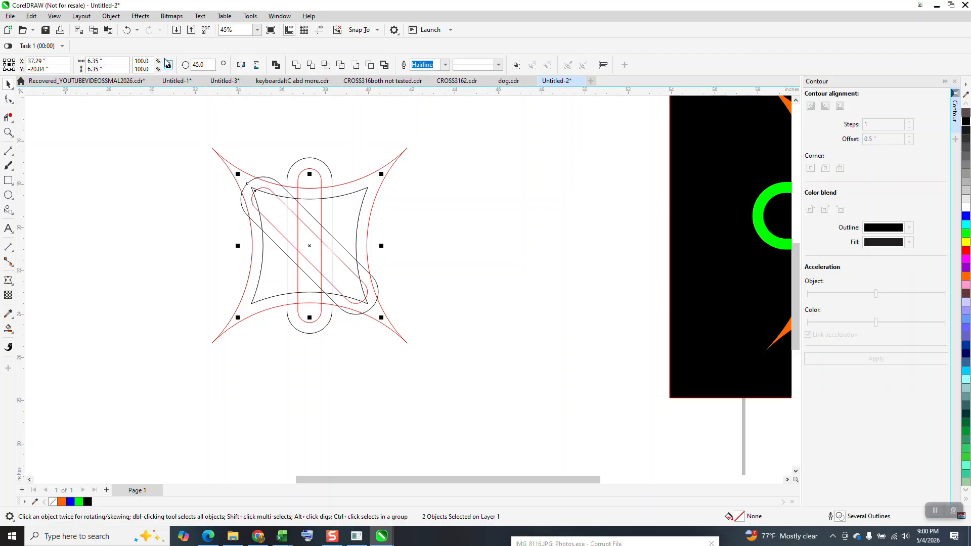
text(90)
key(Return)
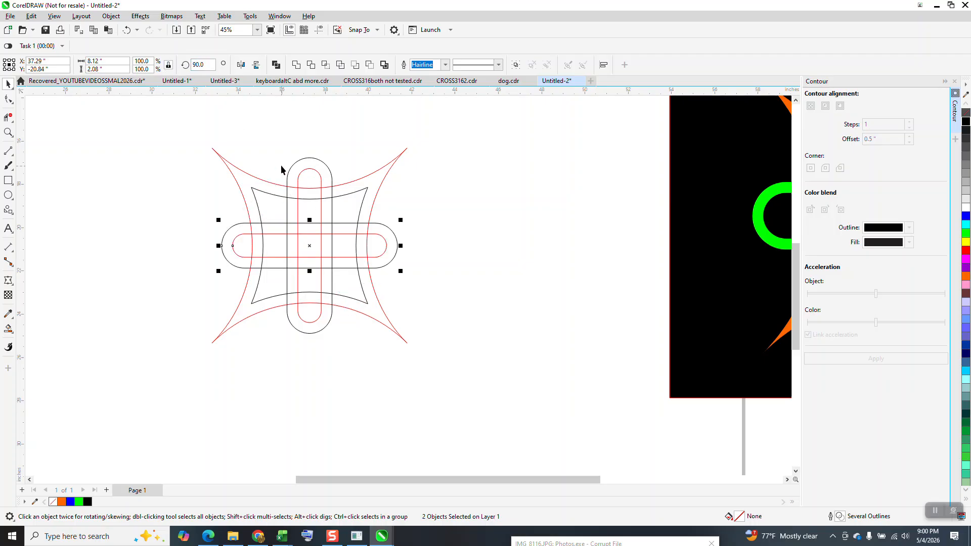
Delete the overlapping virtual segments where the vertical bar's upper end crosses the star, making the bands pass over on one side and under on the other
click(8, 132)
drag(208, 144, 281, 275)
click(8, 118)
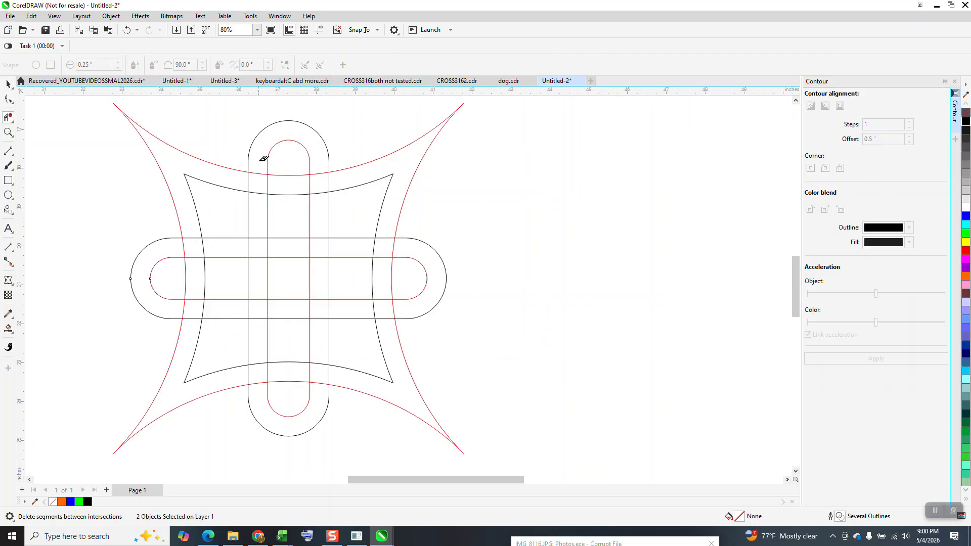
drag(259, 159, 338, 180)
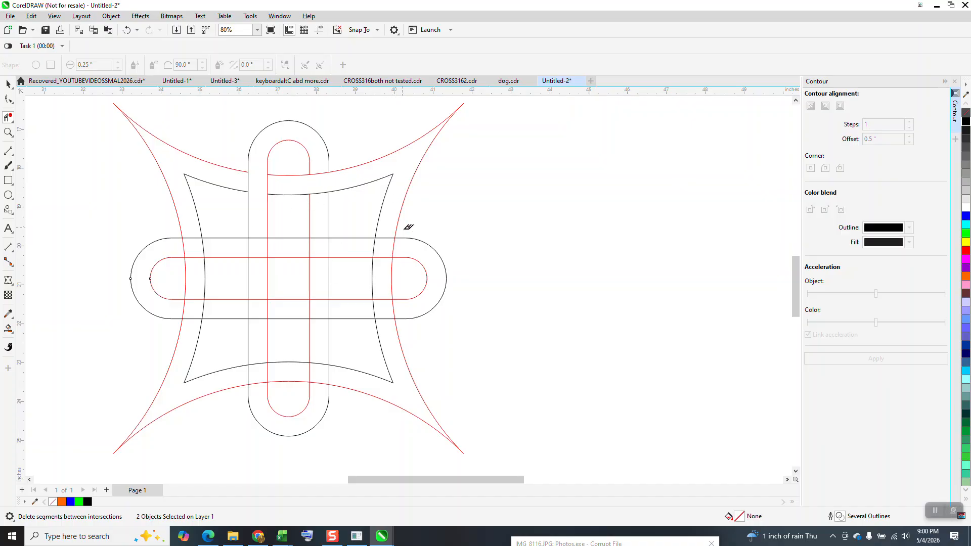
Delete the overlapping virtual segments where the bars cross the star's right, lower and left sides, so the bands alternate over and under
drag(407, 248, 364, 248)
drag(382, 284, 391, 322)
drag(318, 396, 245, 379)
click(203, 306)
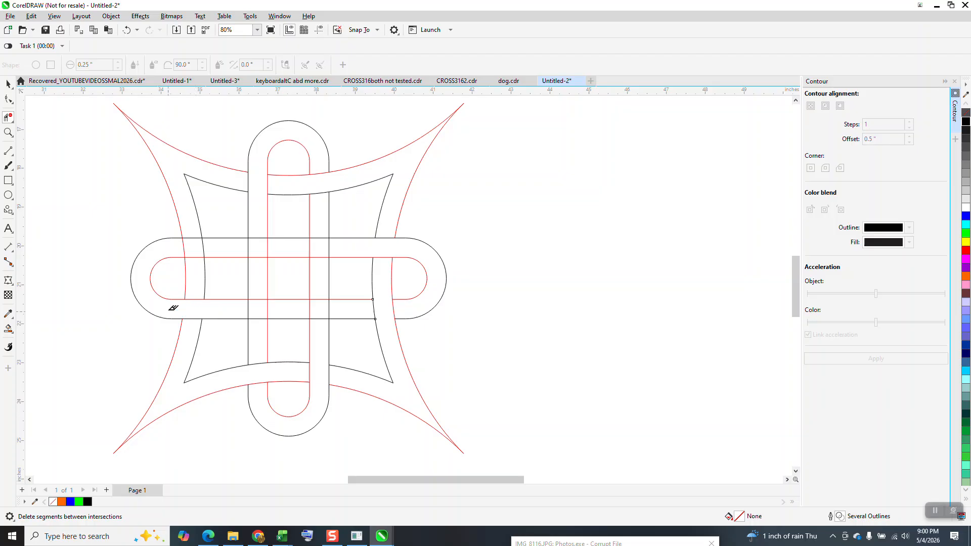
drag(187, 234, 192, 265)
Delete the overlapping segments at the central crossings of the vertical and horizontal bars to weave them over and under each other
drag(278, 247, 240, 246)
drag(260, 295, 259, 324)
click(322, 259)
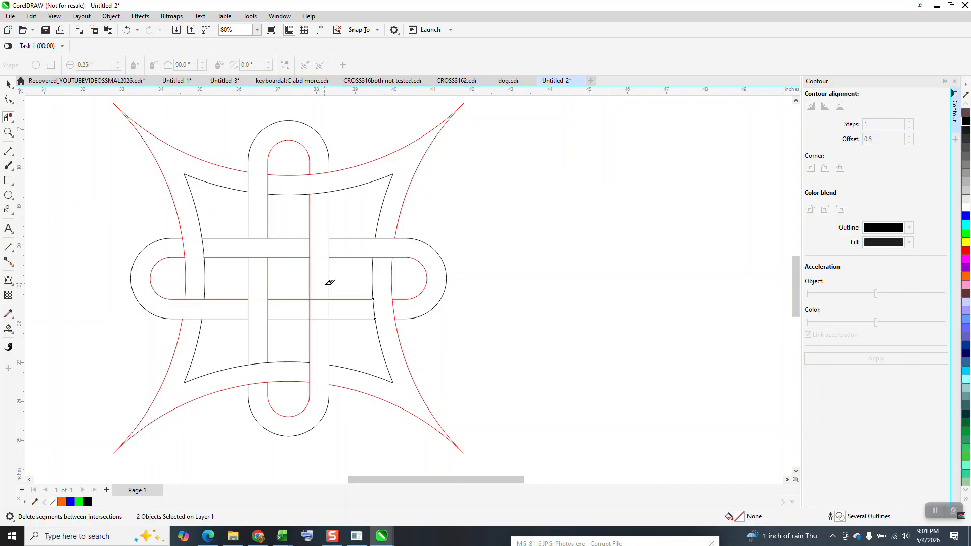
drag(338, 306, 304, 308)
scroll(341, 276, down, 3)
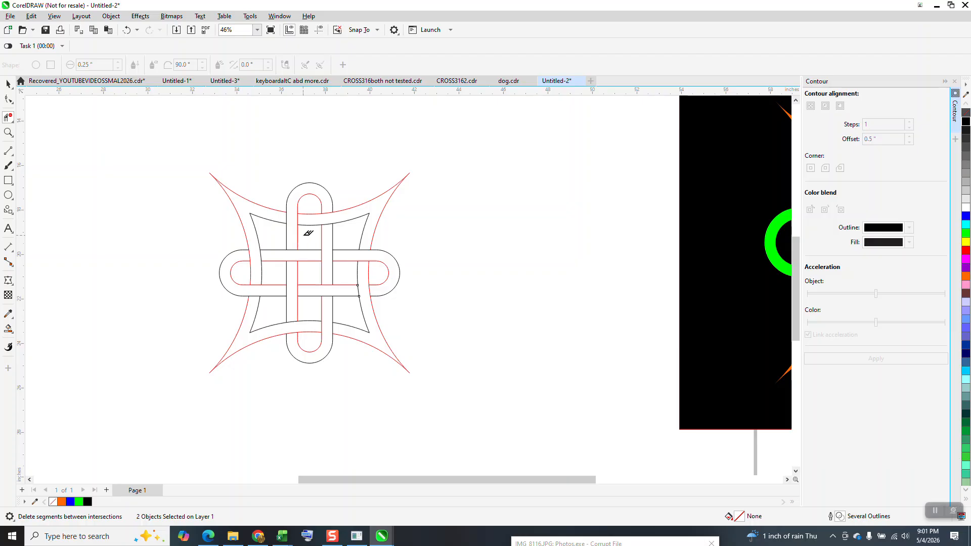
Duplicate all six curves of the trimmed knot and move the copy 13 inches to the left
key(space)
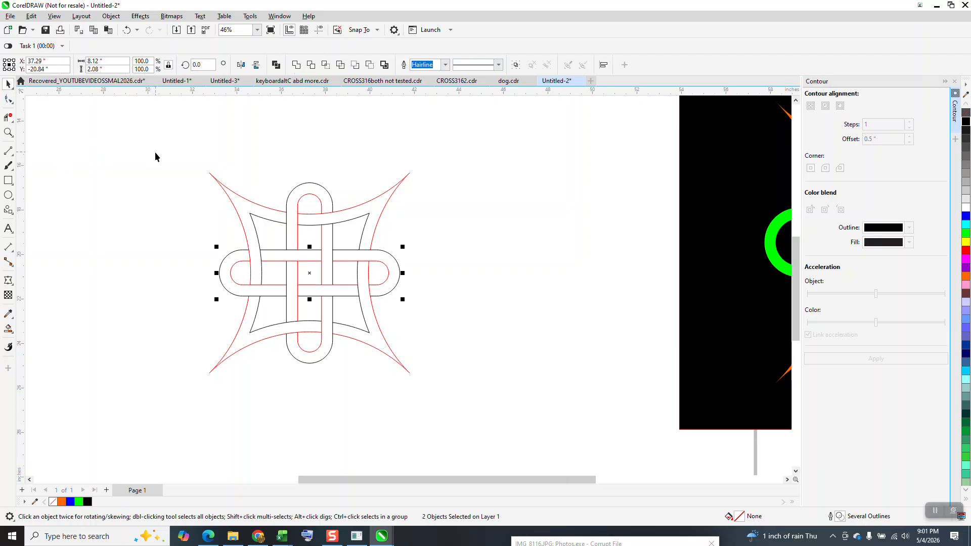
drag(171, 142, 463, 395)
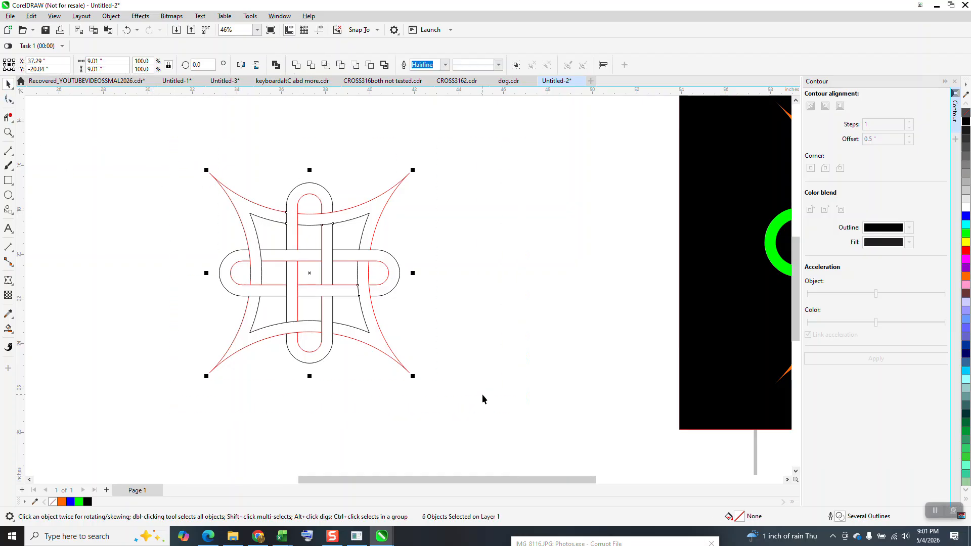
key(plus)
key(Left)
key(Left)
key(Left)
key(Left)
key(Left)
key(Left)
key(Left)
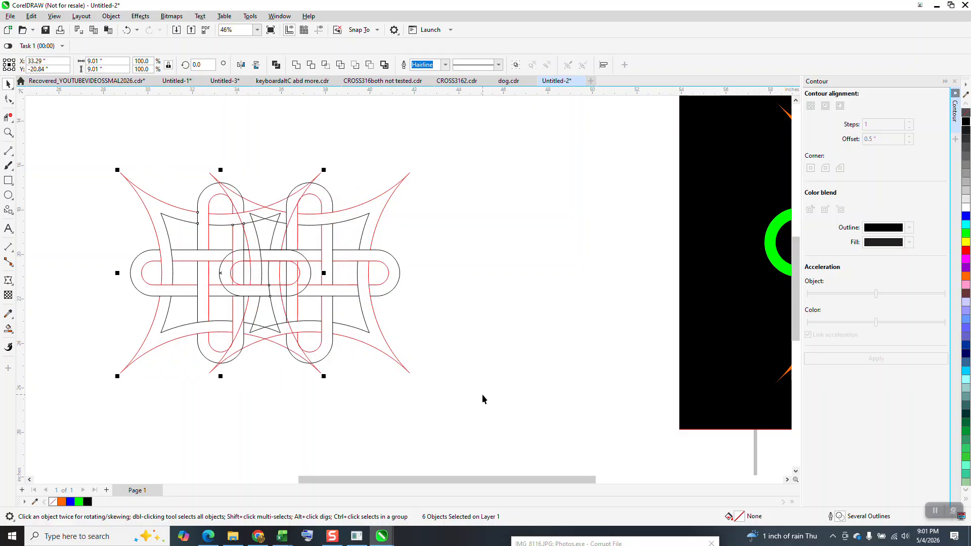
key(Left)
key(Left)
key(Left)
key(Left)
key(Left)
key(Left)
key(Left)
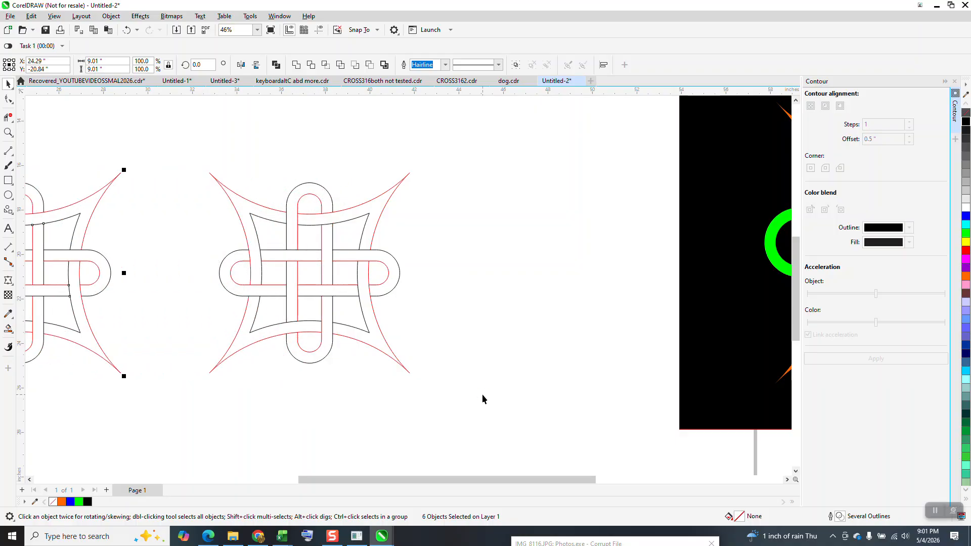
Smart-fill every visible section of the vertical bar in the original knot with blue
click(8, 328)
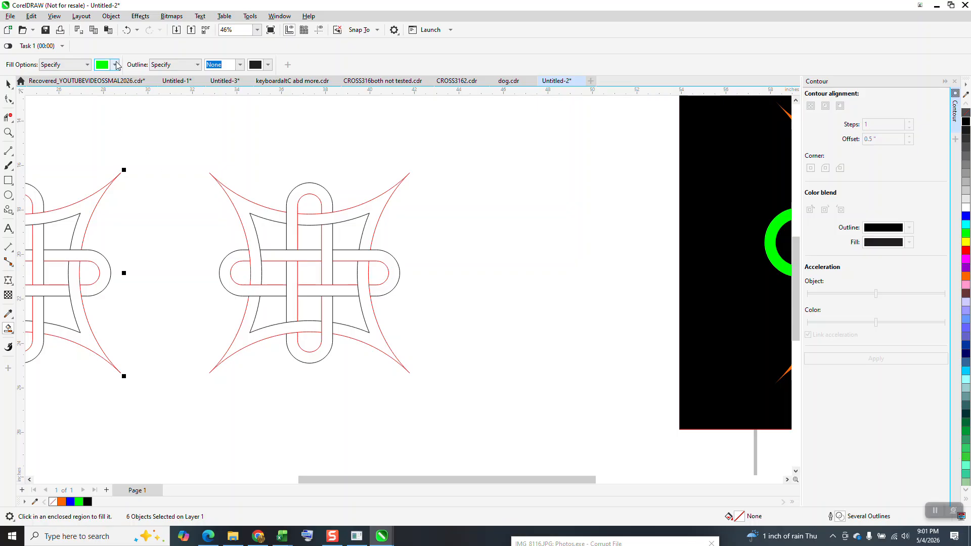
click(115, 64)
click(146, 128)
click(319, 193)
click(323, 203)
click(323, 235)
click(288, 276)
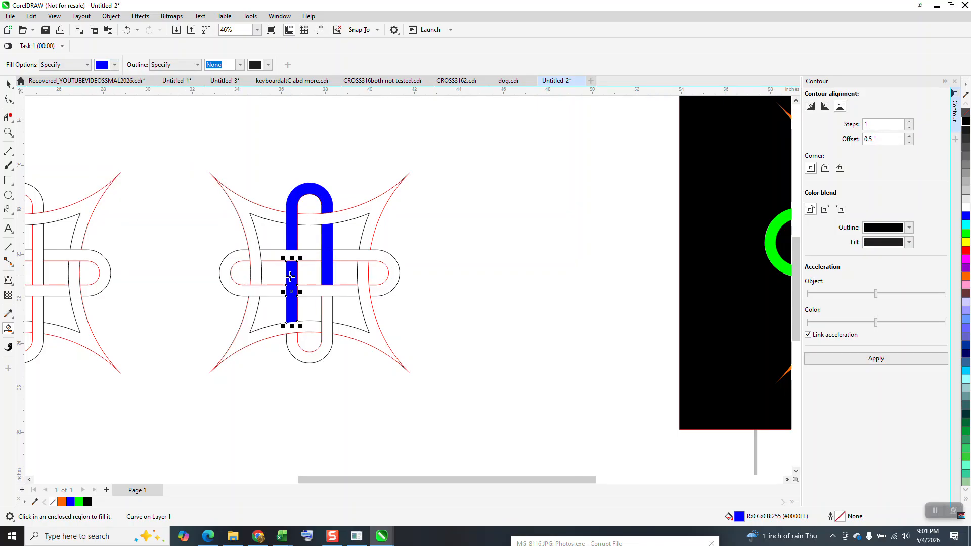
click(327, 322)
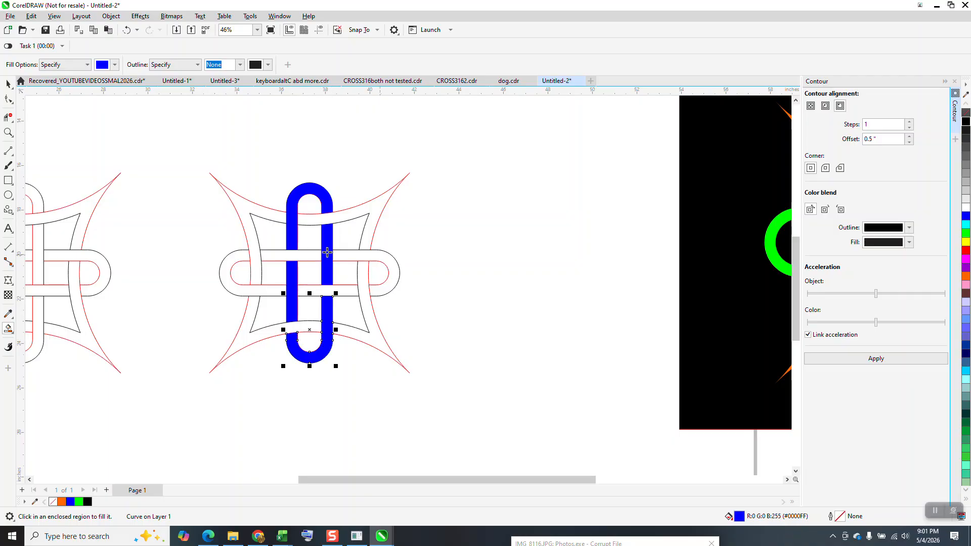
Smart-fill every visible section of the horizontal bar with cyan
click(114, 64)
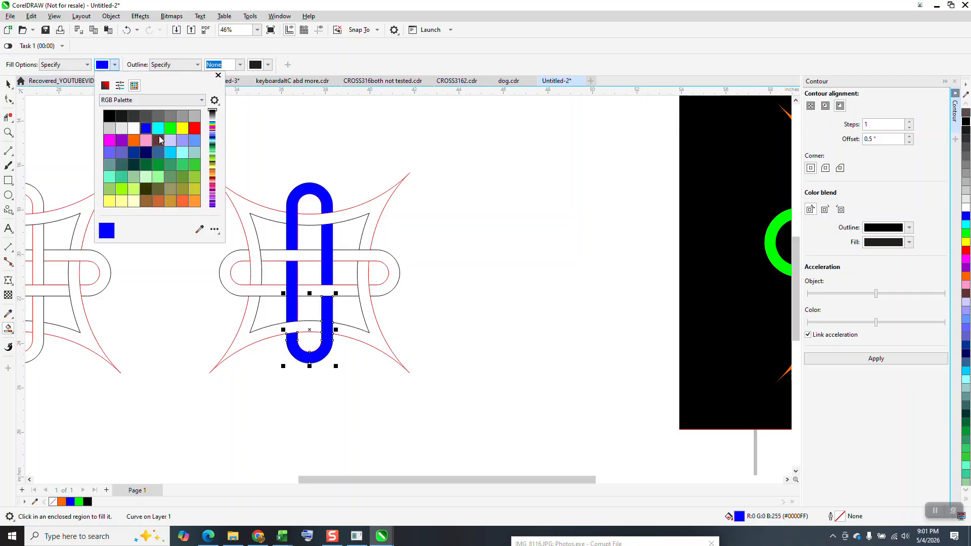
click(158, 128)
click(276, 258)
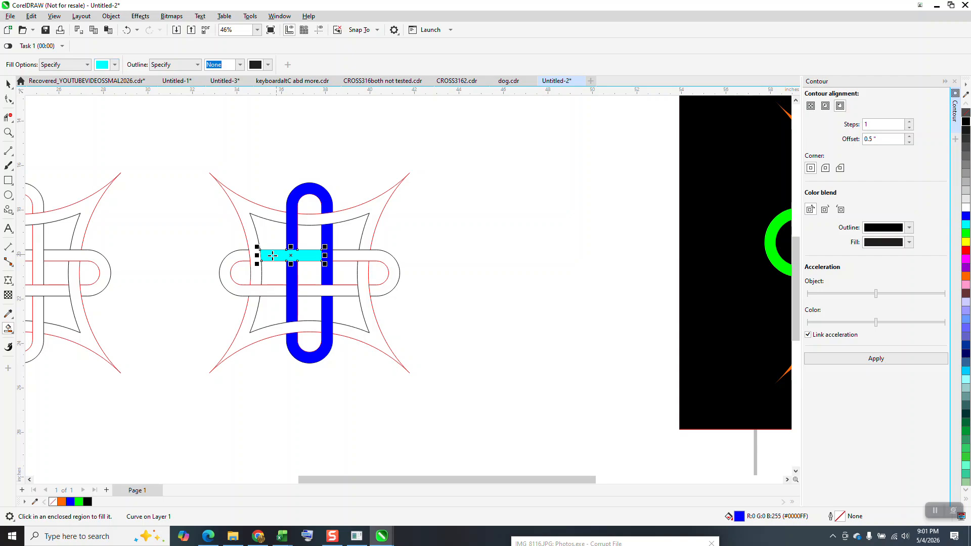
click(226, 258)
click(314, 288)
click(392, 272)
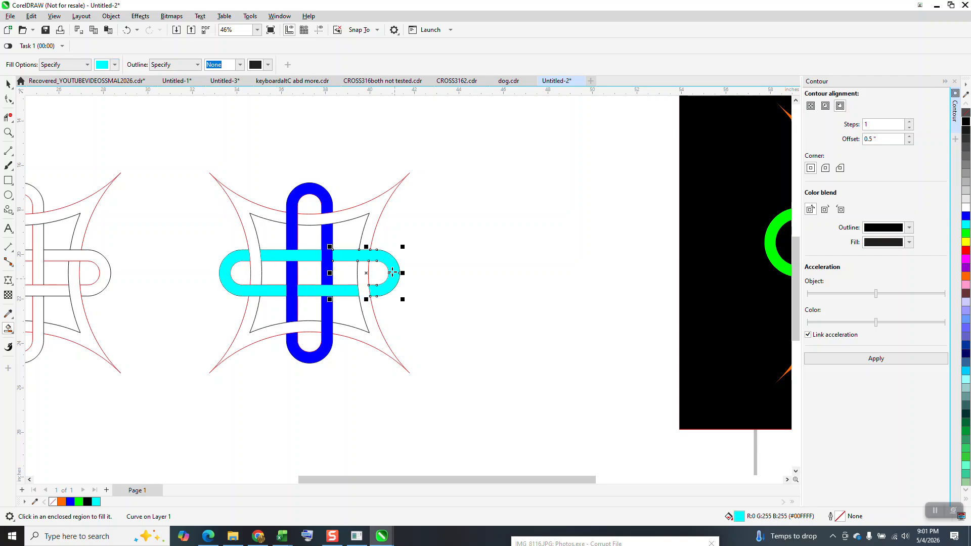
Smart-fill all four corner sections of the star band with red
click(115, 64)
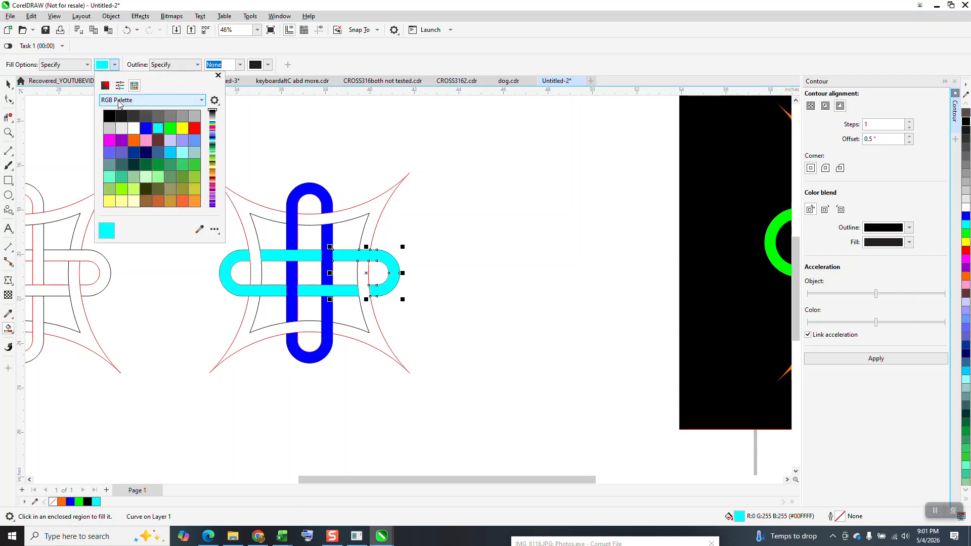
click(192, 129)
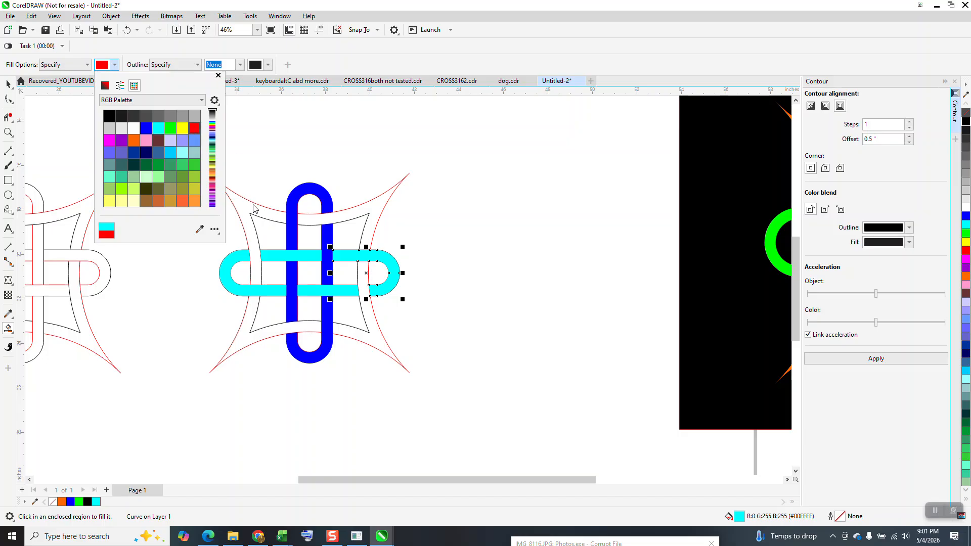
click(253, 207)
click(261, 337)
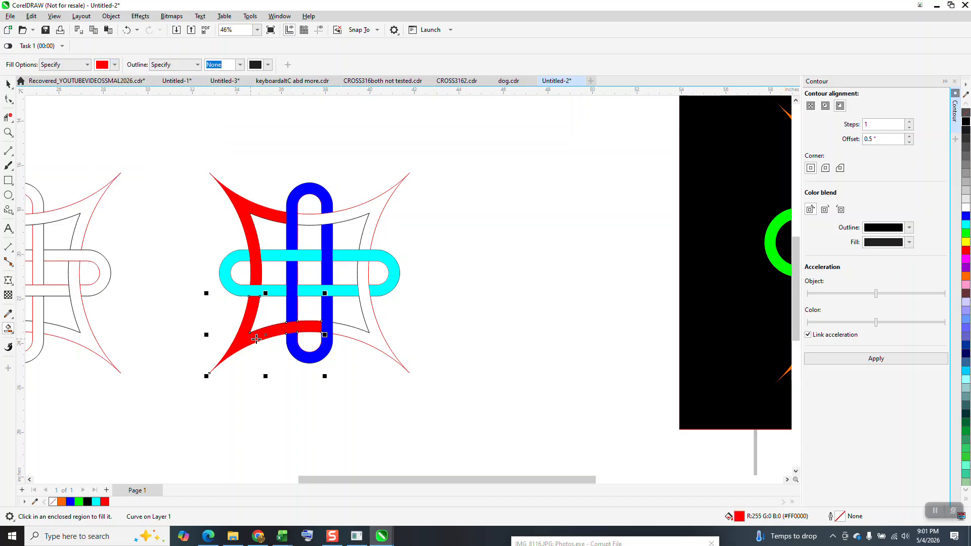
click(376, 334)
click(371, 233)
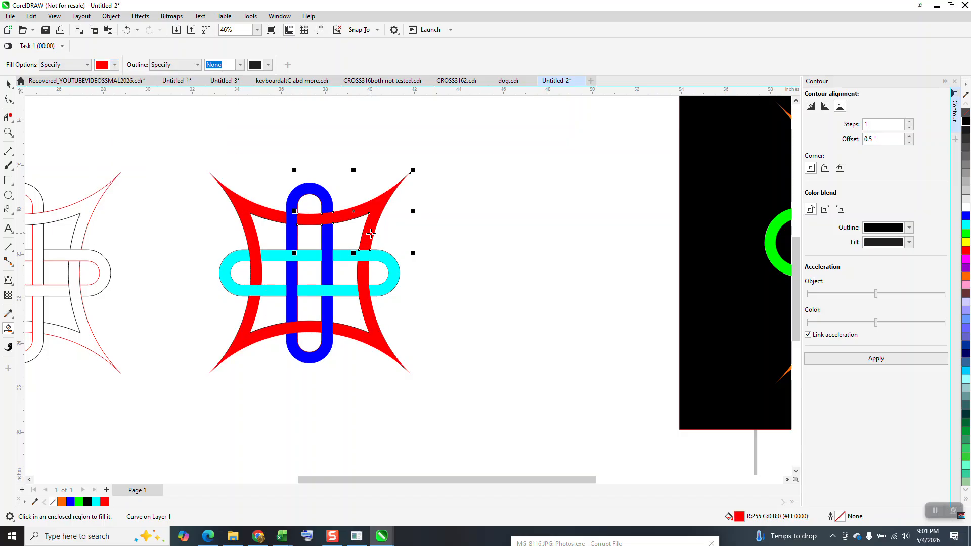
Select the whole coloured knot and remove the outline from all its objects
click(8, 83)
drag(214, 131, 221, 295)
drag(511, 429, 513, 432)
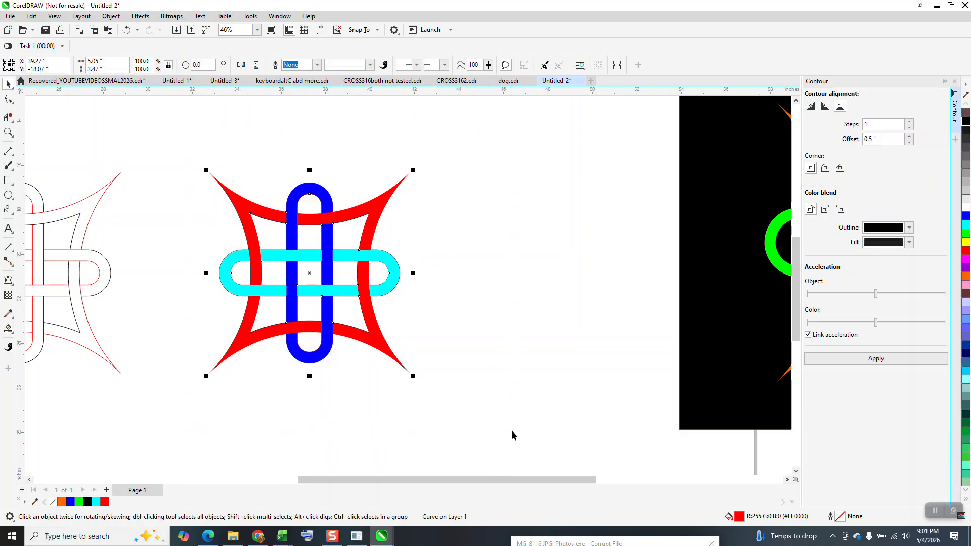
right_click(965, 113)
Move the black rectangle behind the coloured knot to preview it on black, and return the rectangle to the side
drag(721, 220, 229, 259)
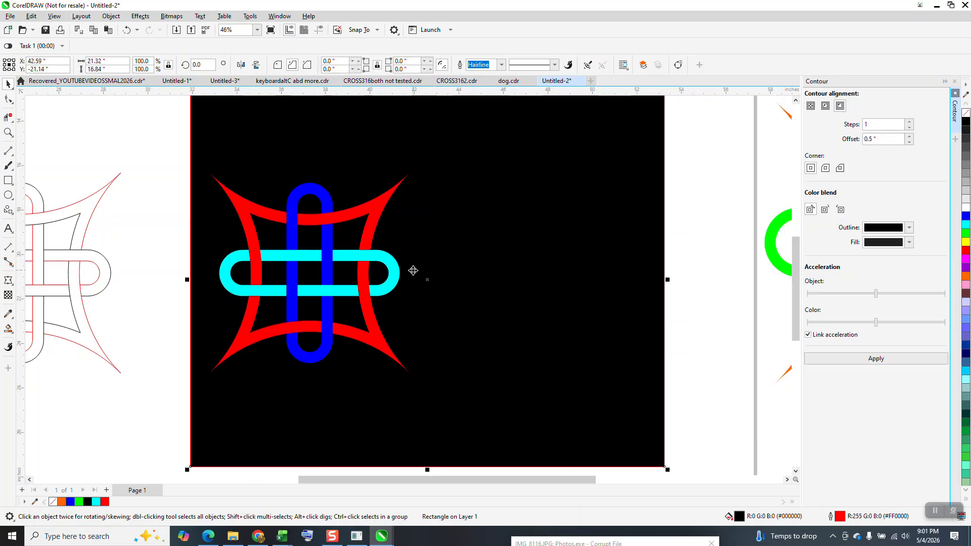
drag(435, 261, 790, 257)
scroll(606, 258, down, 1)
scroll(571, 254, down, 1)
Group the coloured knot and move it up and left, past the page's left edge
drag(324, 181, 460, 342)
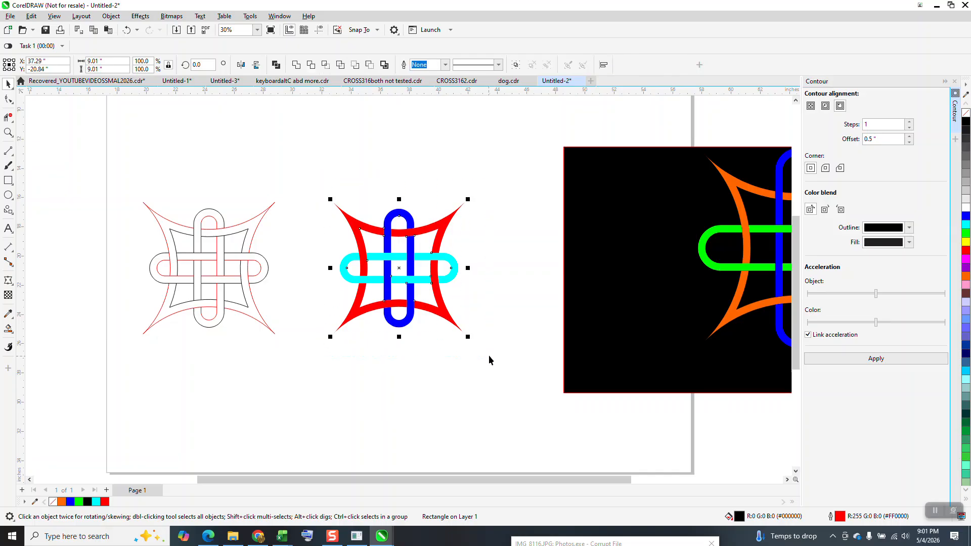
key(ctrl+g)
drag(400, 271, 77, 166)
Group the six curves of the unfilled outline knot and move the group up and to the right
click(215, 240)
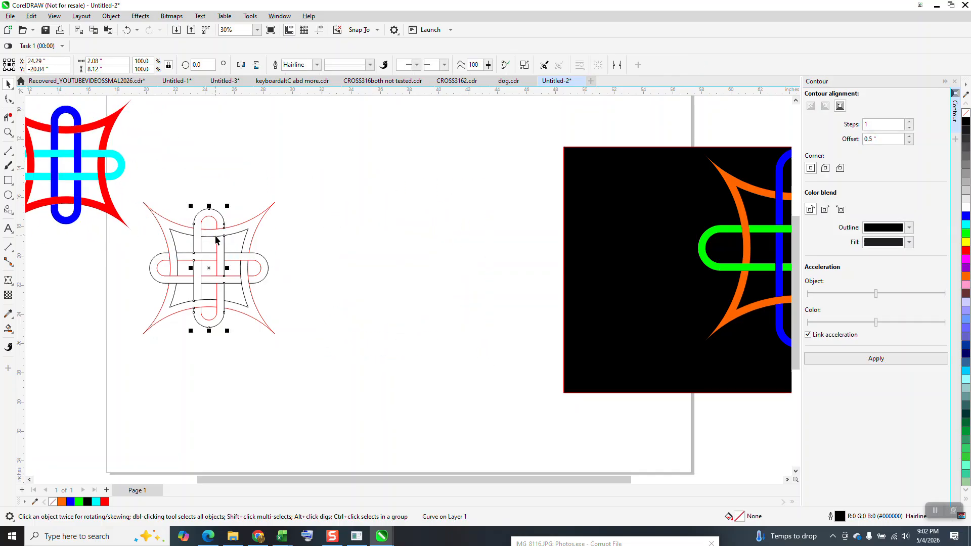
drag(350, 373, 356, 366)
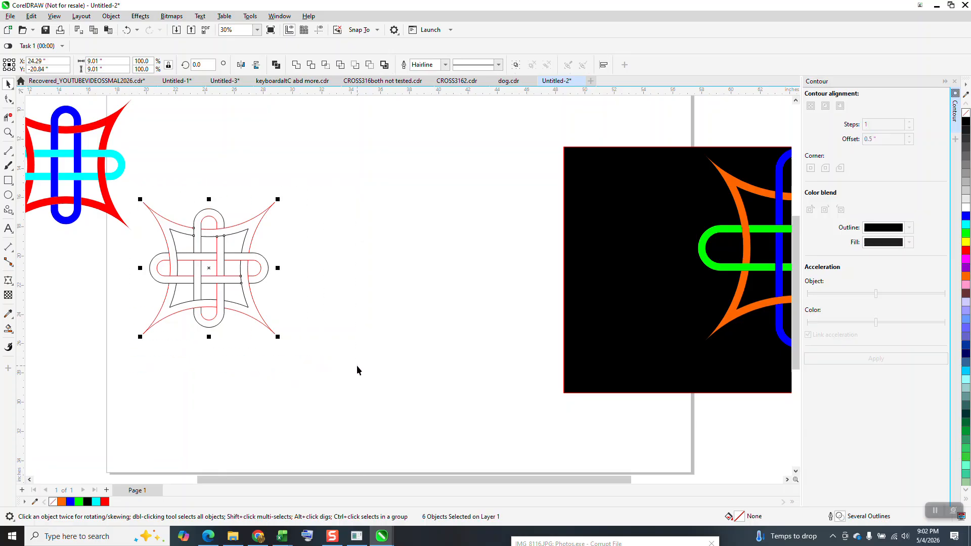
key(ctrl+g)
drag(216, 255, 276, 192)
Scale the grouped outline knot proportionally to 4 inches wide
click(86, 61)
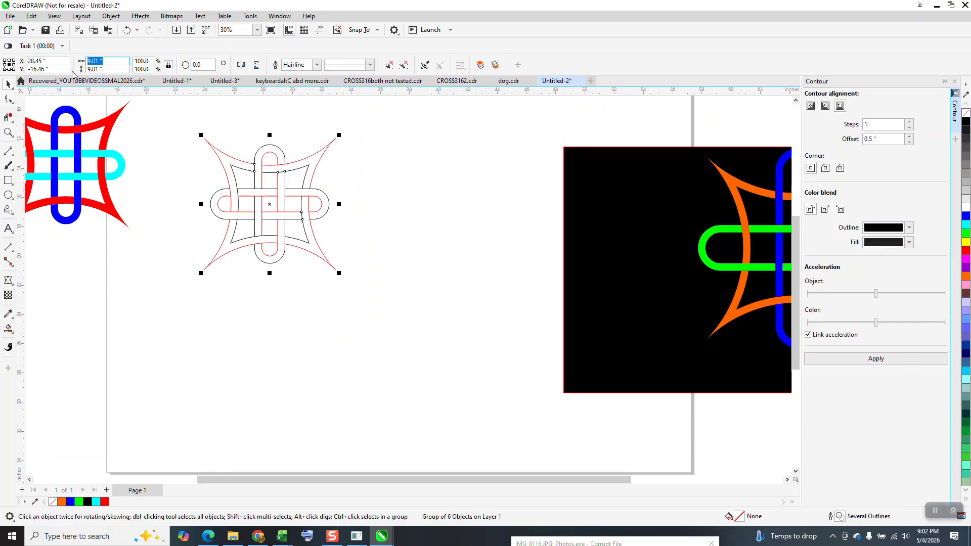
text(4)
key(Return)
Set the nudge distance to 3.95 inches and place a duplicate of the outline knot that far to the right
click(271, 120)
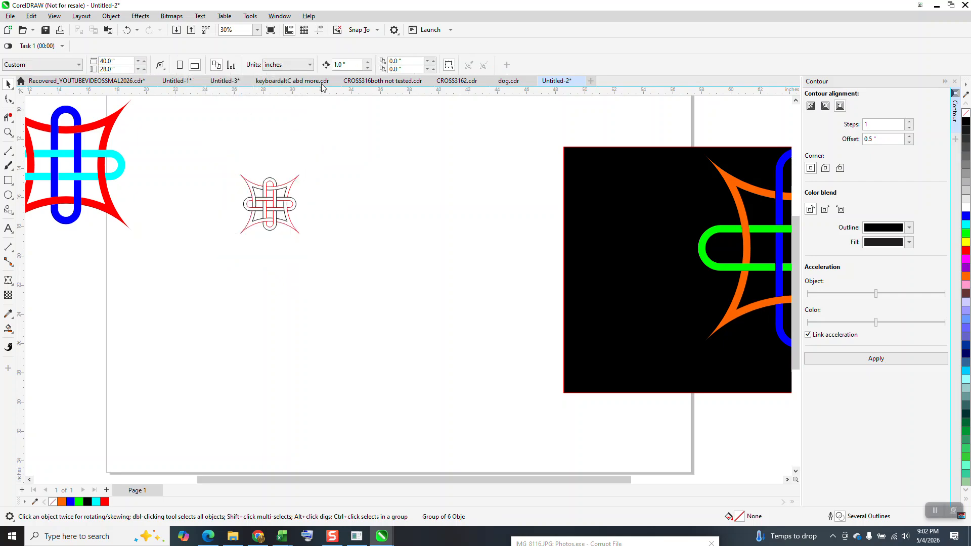
triple_click(347, 66)
text(3)
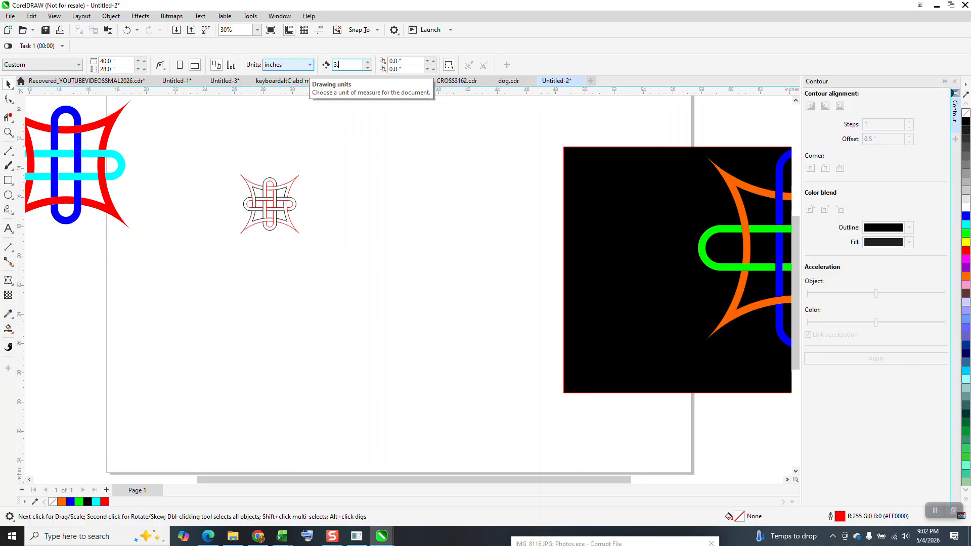
click(279, 199)
click(289, 190)
key(ctrl+d)
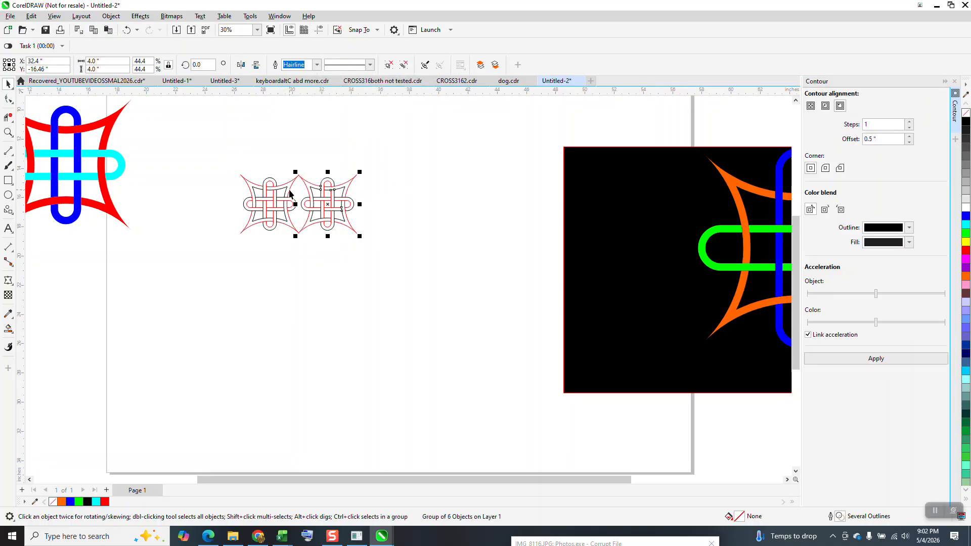
Inspect where the tips of the two outline knots meet and delete the duplicate
click(5, 127)
drag(289, 160, 311, 204)
scroll(354, 213, down, 3)
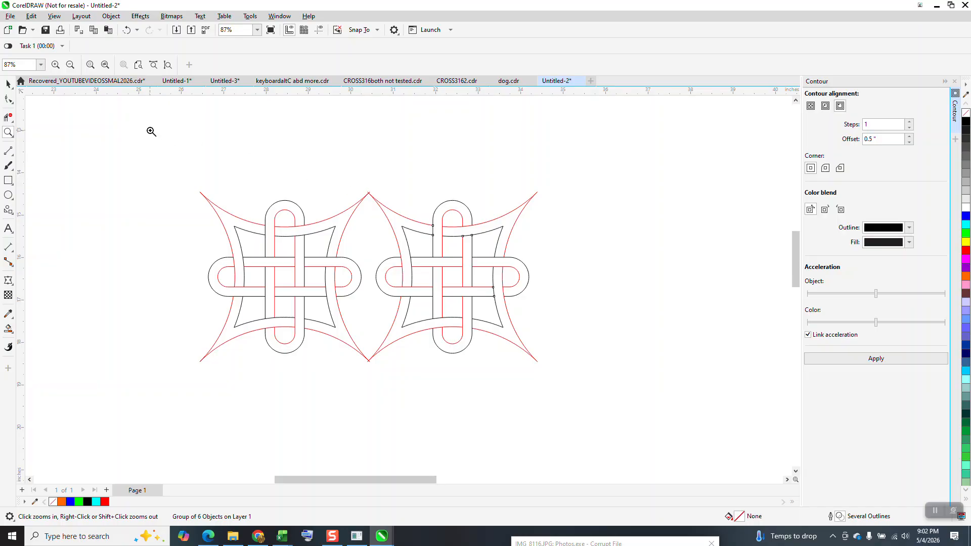
click(13, 87)
click(517, 207)
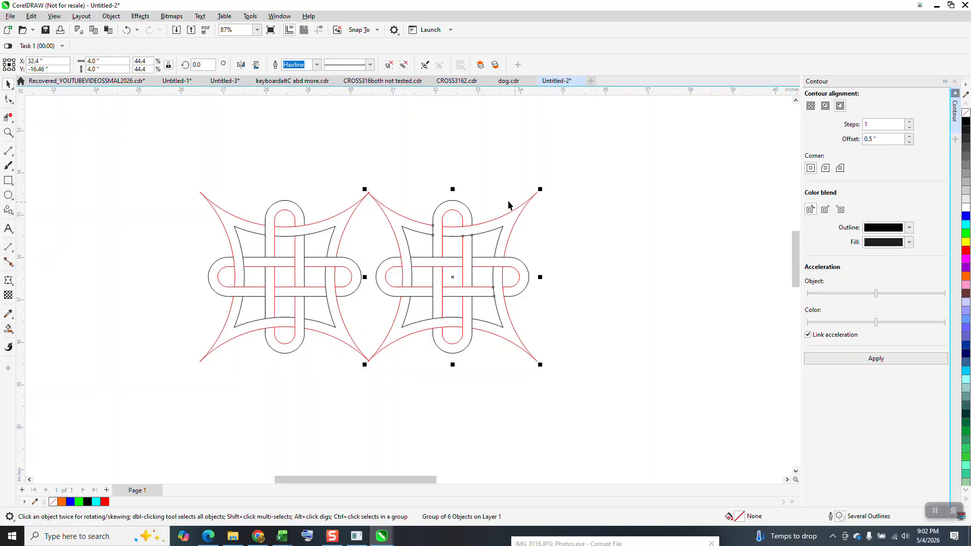
key(Delete)
Set the document's nudge distance to 3.8 inches with nothing selected
click(353, 211)
click(381, 141)
drag(351, 66, 313, 73)
text(3)
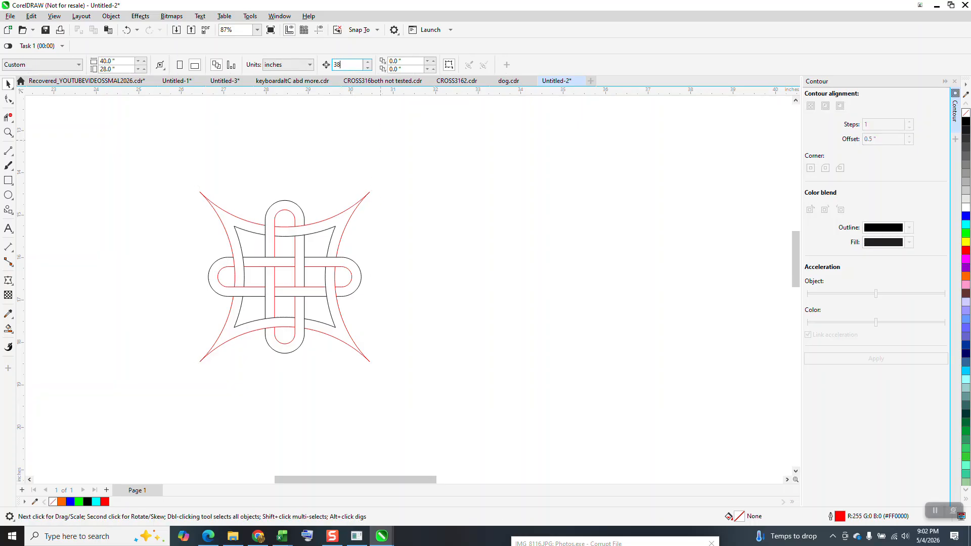
text(8)
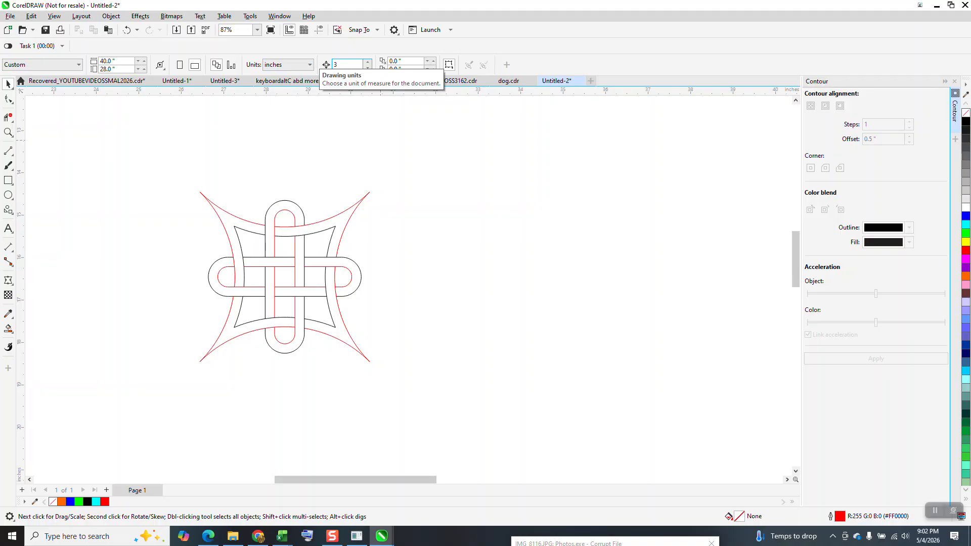
Move the outline knot 3.8 inches right, place a duplicate another 3.8 inches right, and check their crossing tips
click(347, 218)
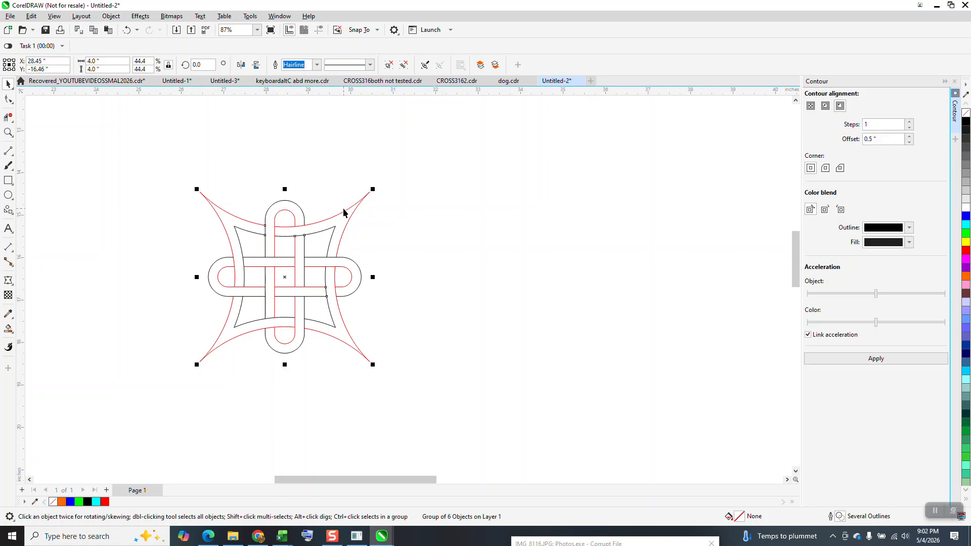
key(Right)
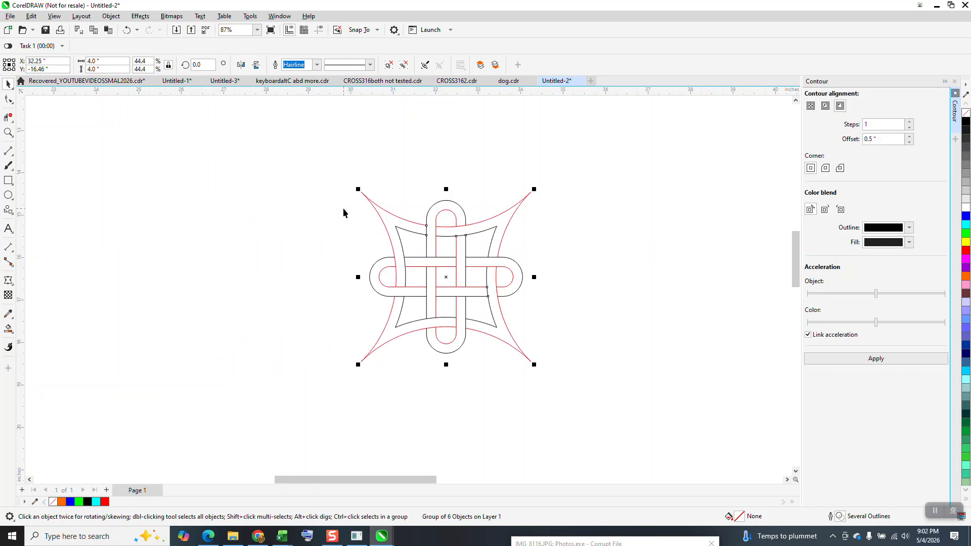
key(KP_Add)
key(Right)
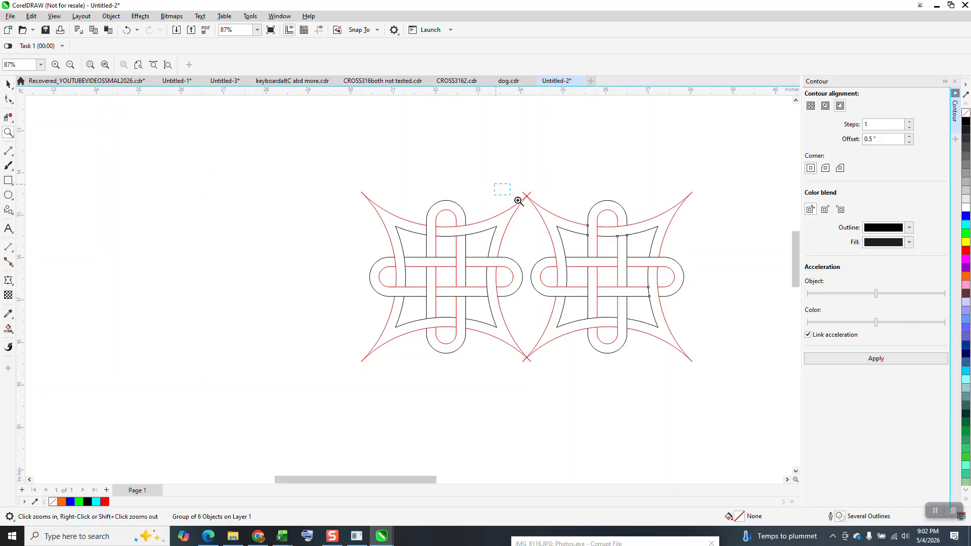
click(560, 222)
scroll(393, 150, down, 3)
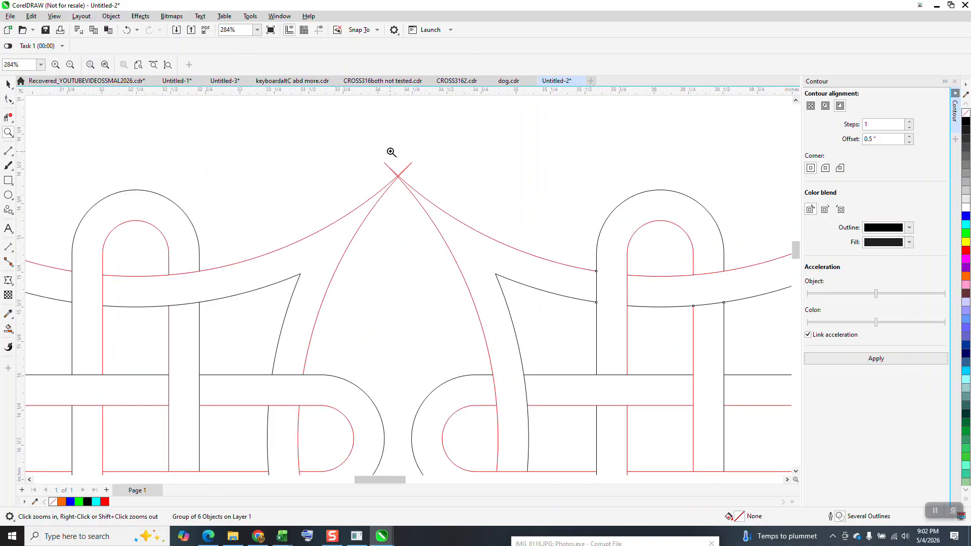
scroll(376, 157, down, 1)
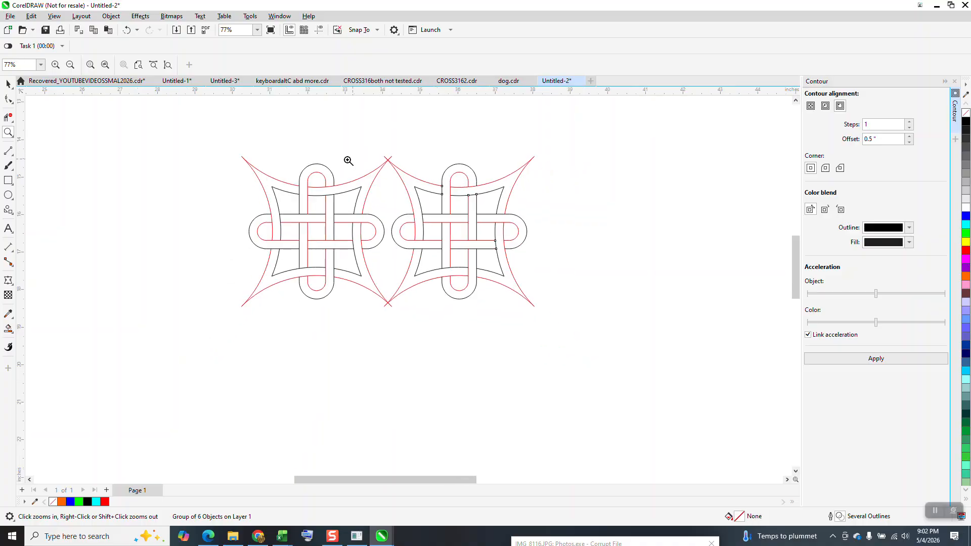
Add a third outline knot 3.8 inches to the right and duplicate the row of three downward twice at 3.8-inch spacing
key(space)
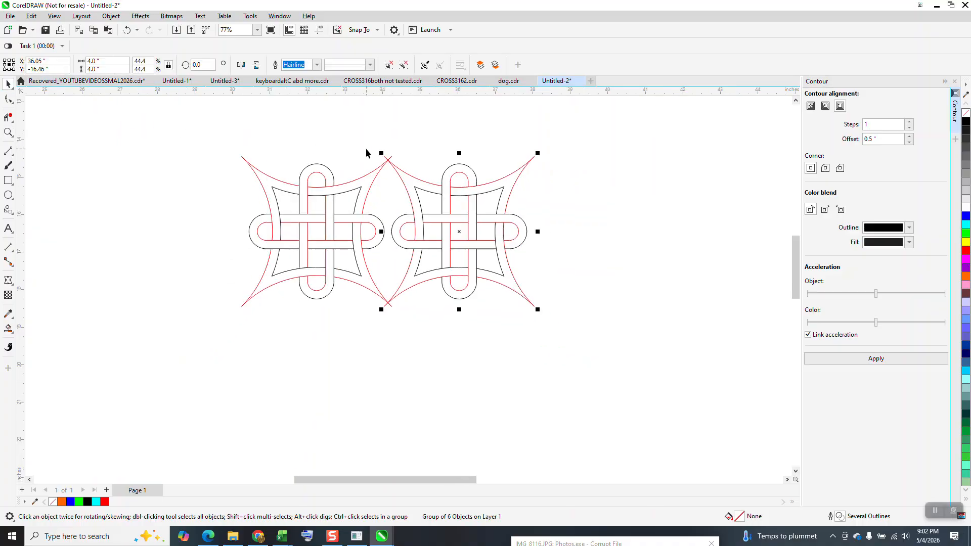
key(ctrl+d)
drag(210, 112, 698, 328)
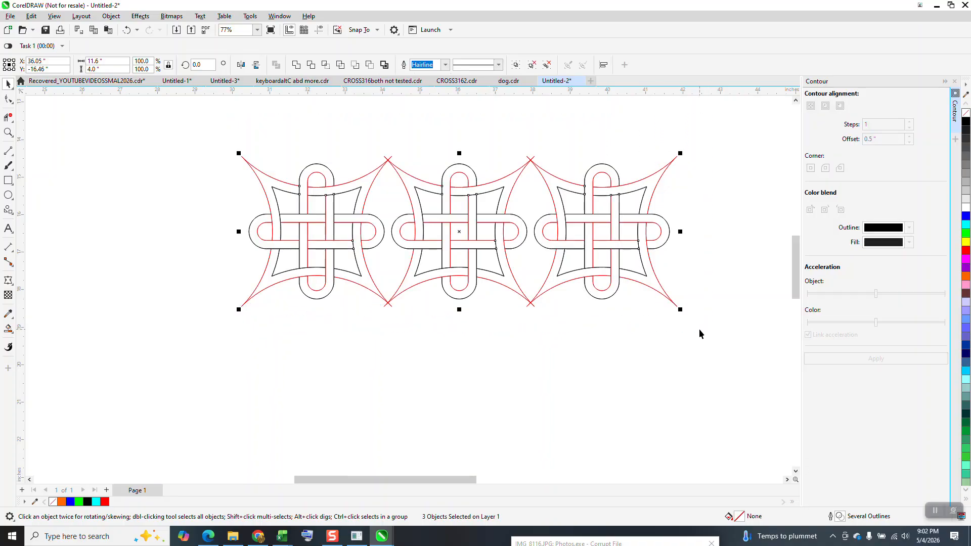
key(ctrl+d)
key(ctrl+d)
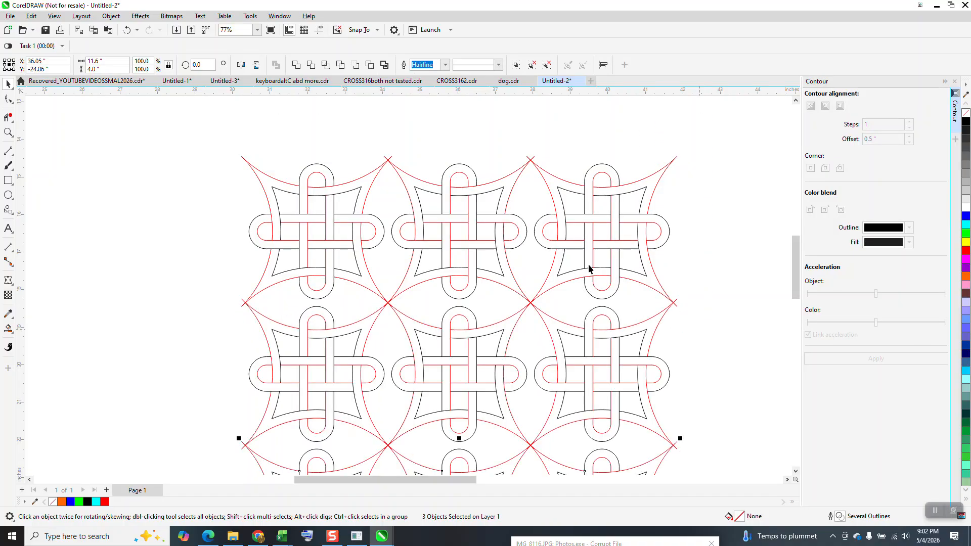
Weld the nine outline knots into one curve and check the crossing tips between two top-row knots
scroll(404, 192, down, 4)
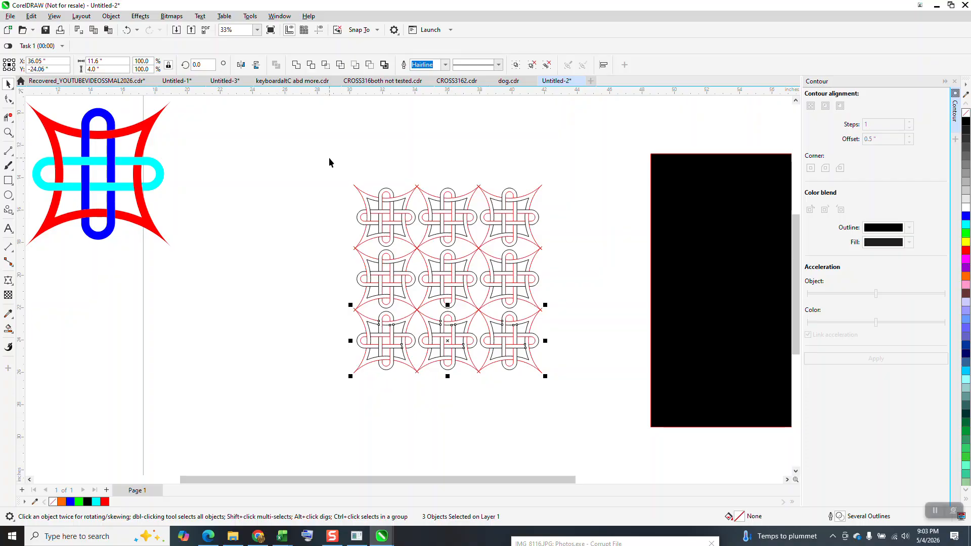
drag(329, 159, 595, 386)
click(296, 66)
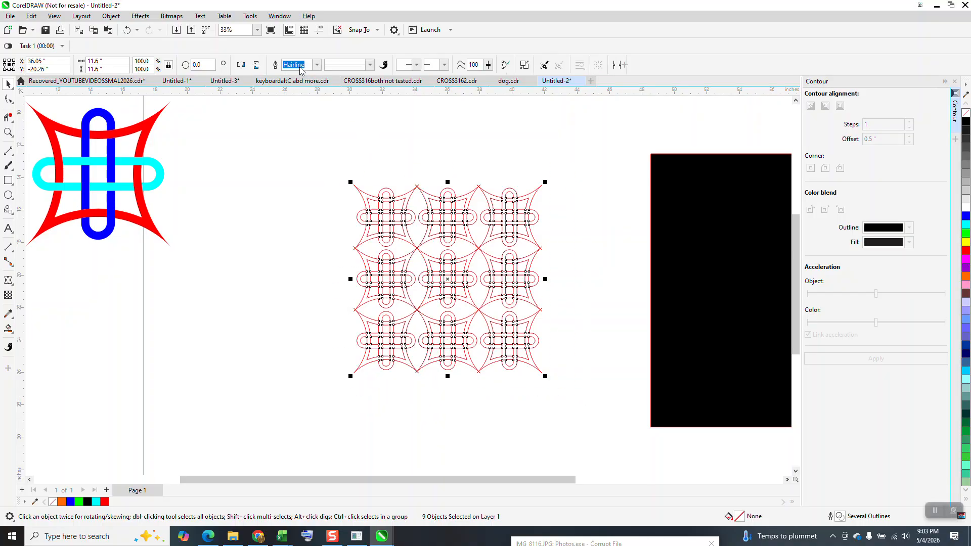
click(6, 132)
drag(394, 178, 448, 203)
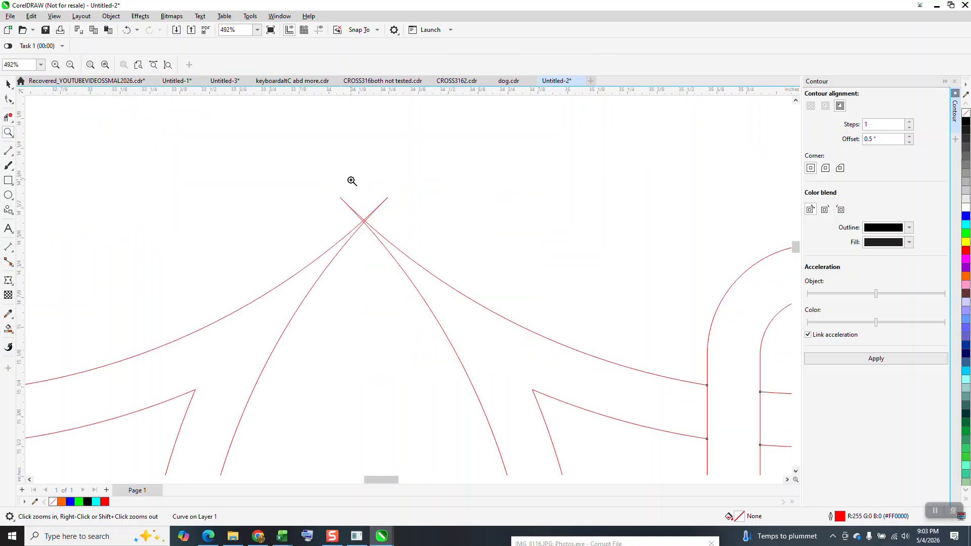
scroll(283, 164, down, 4)
click(7, 84)
scroll(194, 128, down, 4)
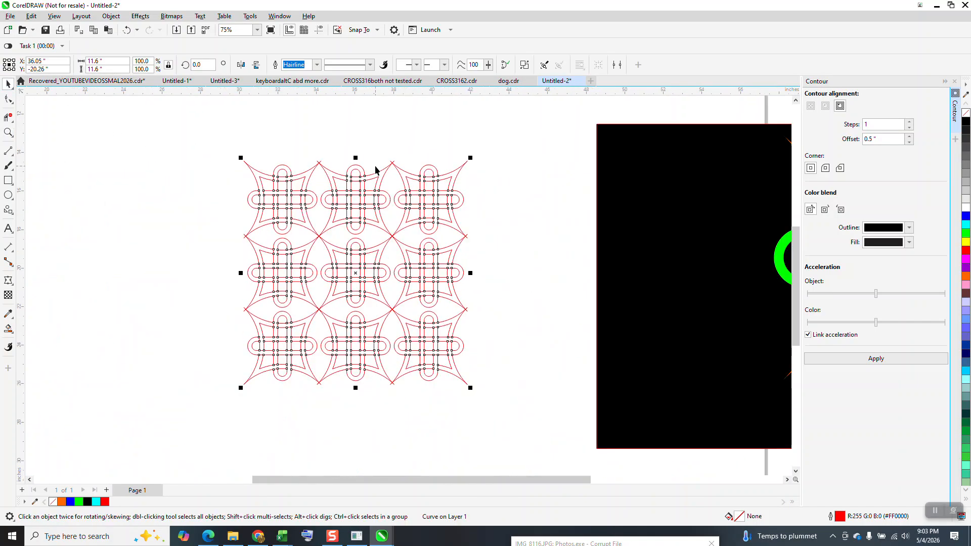
Select the whole welded knot grid and fill it with black
click(223, 188)
drag(202, 121, 534, 411)
click(8, 133)
drag(191, 146, 635, 434)
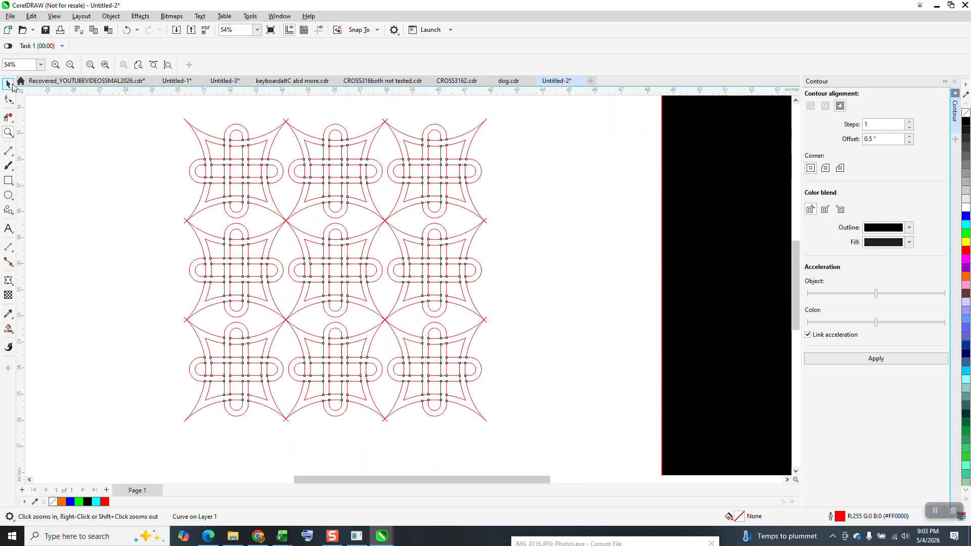
click(9, 85)
scroll(216, 133, down, 1)
drag(178, 108, 397, 326)
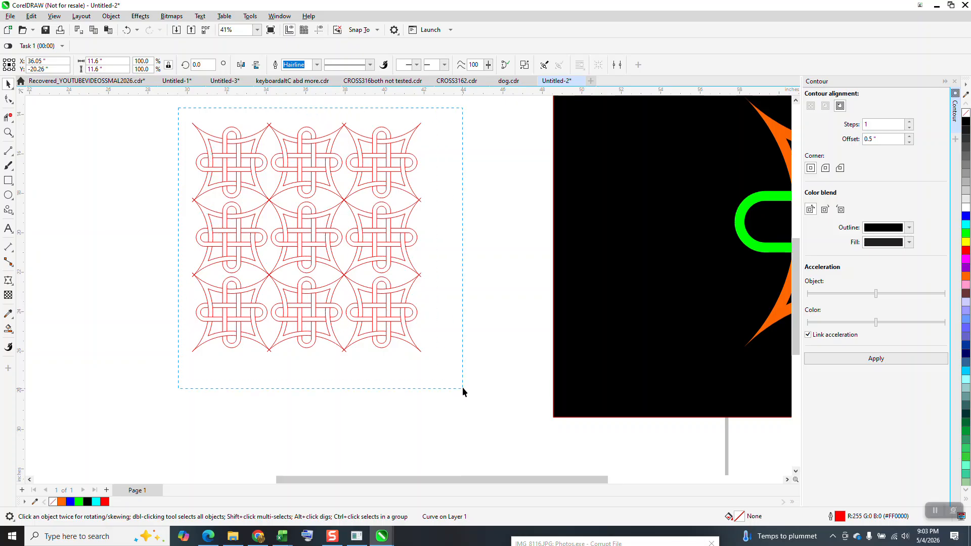
drag(462, 388, 462, 389)
click(966, 122)
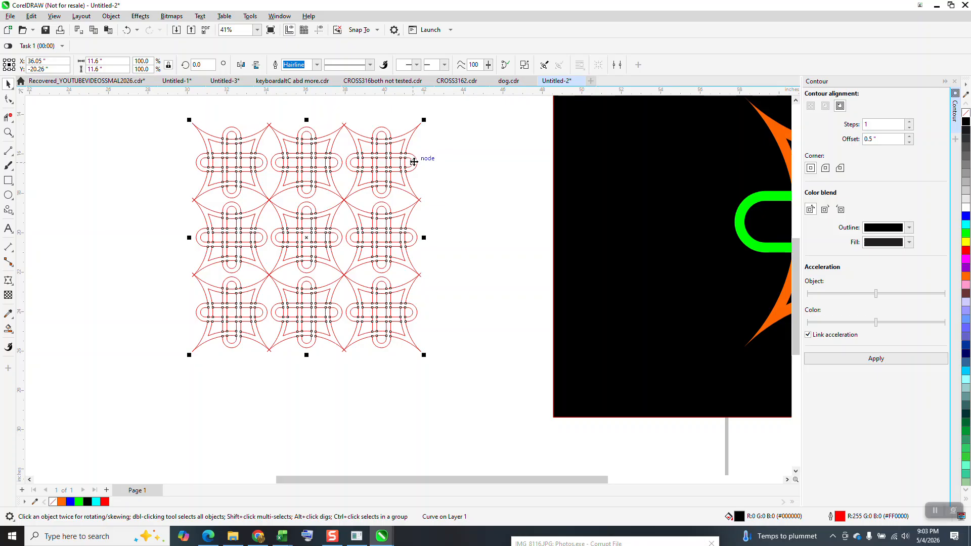
Undo the black fill and the weld, and apply a black fill to the nine separate outline knots
click(125, 30)
drag(168, 105, 501, 389)
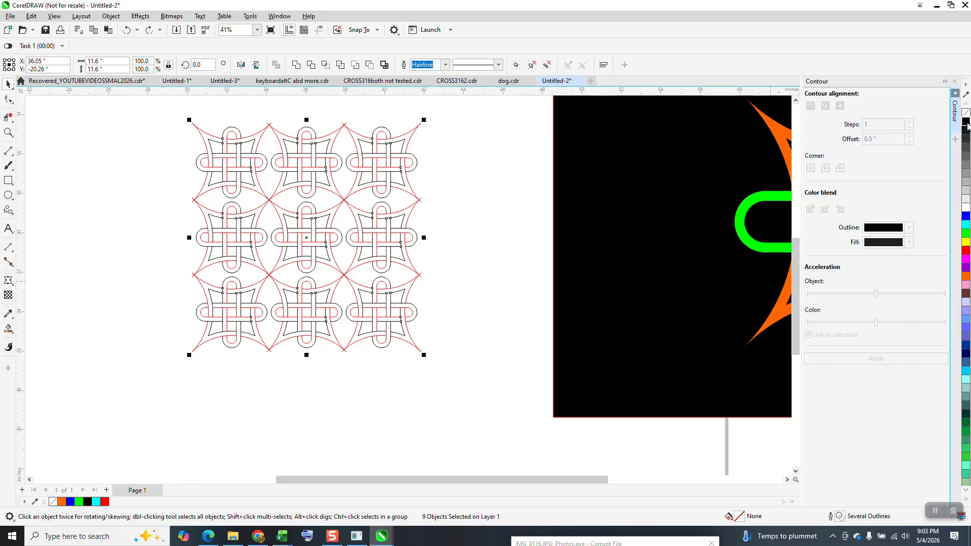
click(967, 124)
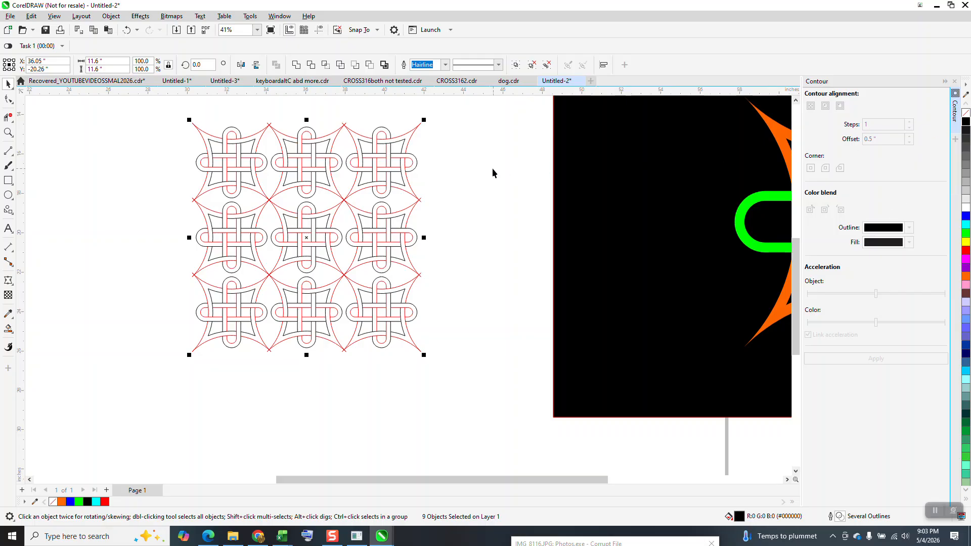
click(415, 147)
click(406, 148)
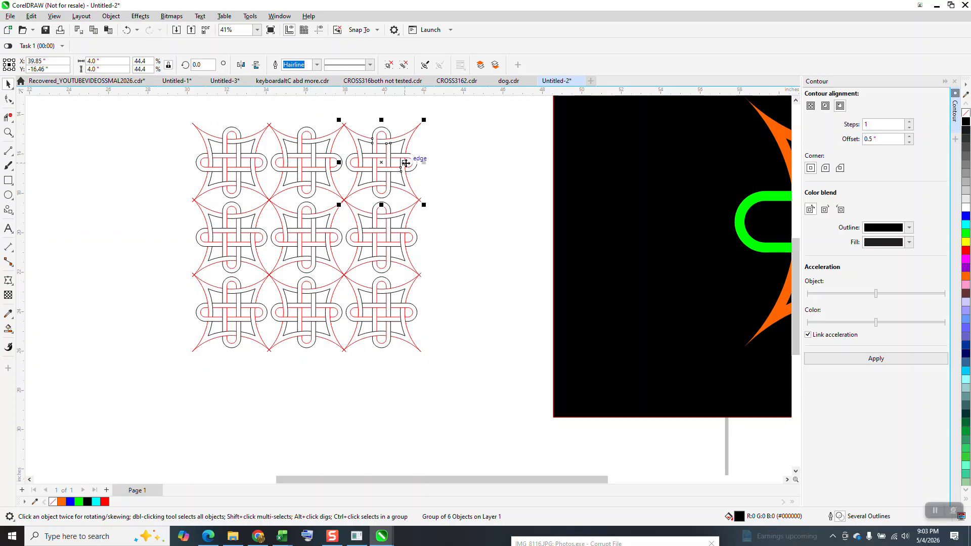
click(9, 132)
drag(178, 106, 487, 275)
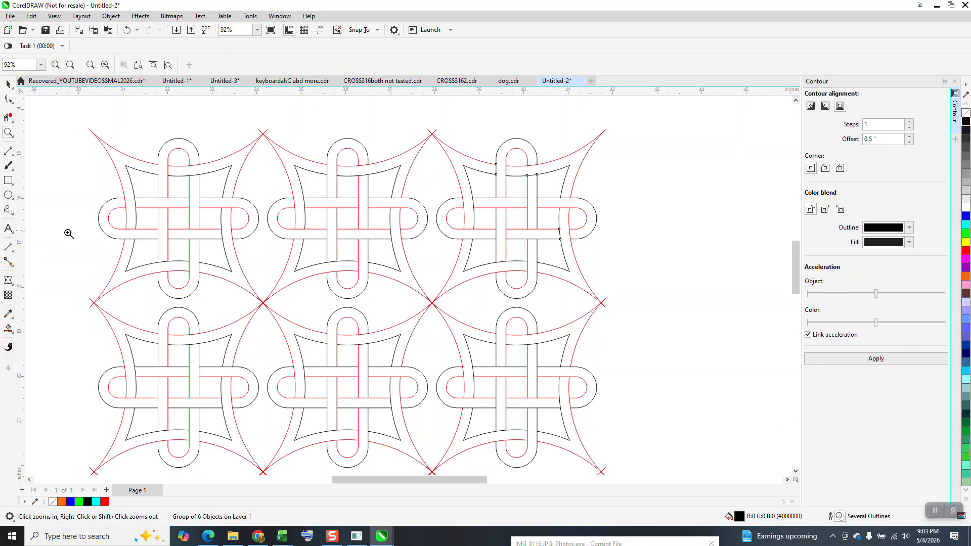
click(8, 328)
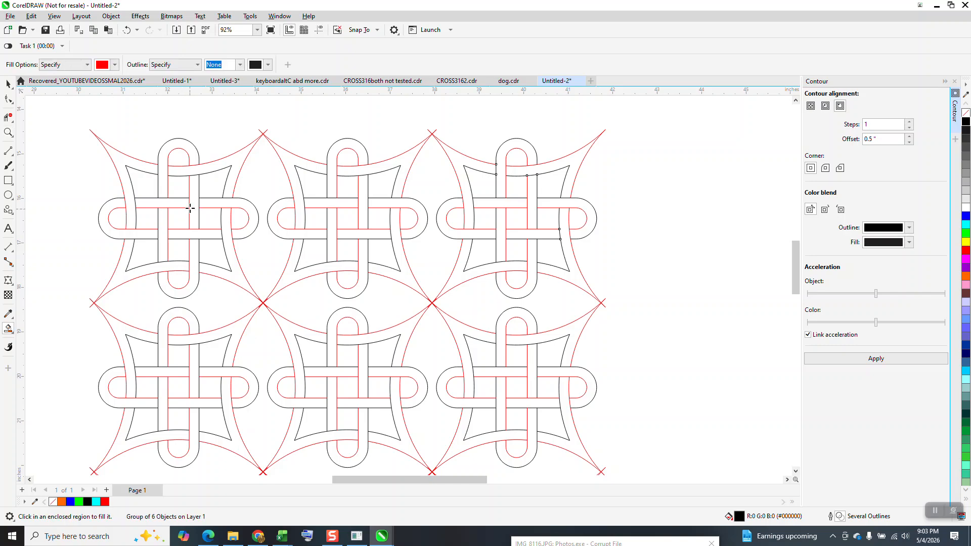
Delete the middle and right outline knots of the top row and all three knots of the middle row
click(8, 84)
click(339, 154)
key(Delete)
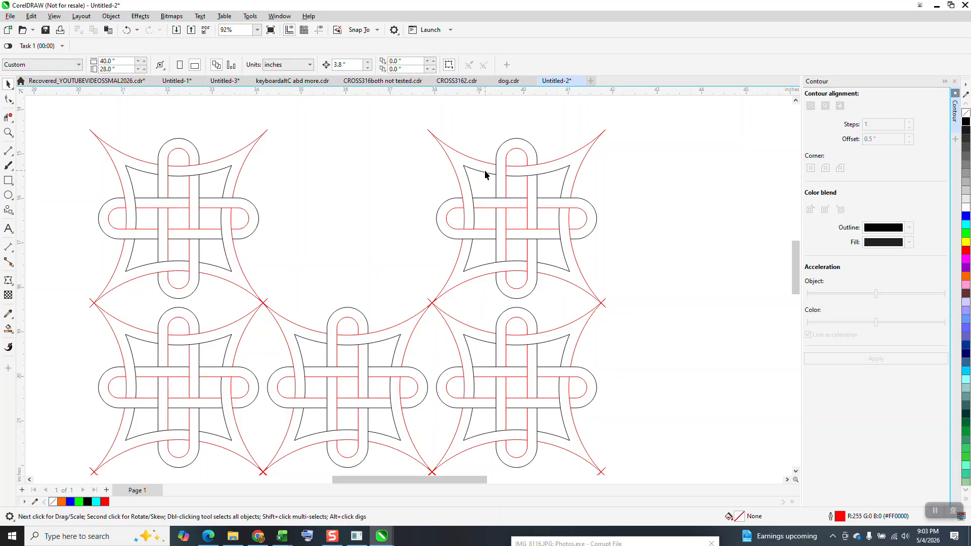
click(488, 171)
key(Delete)
click(508, 343)
key(Delete)
click(353, 347)
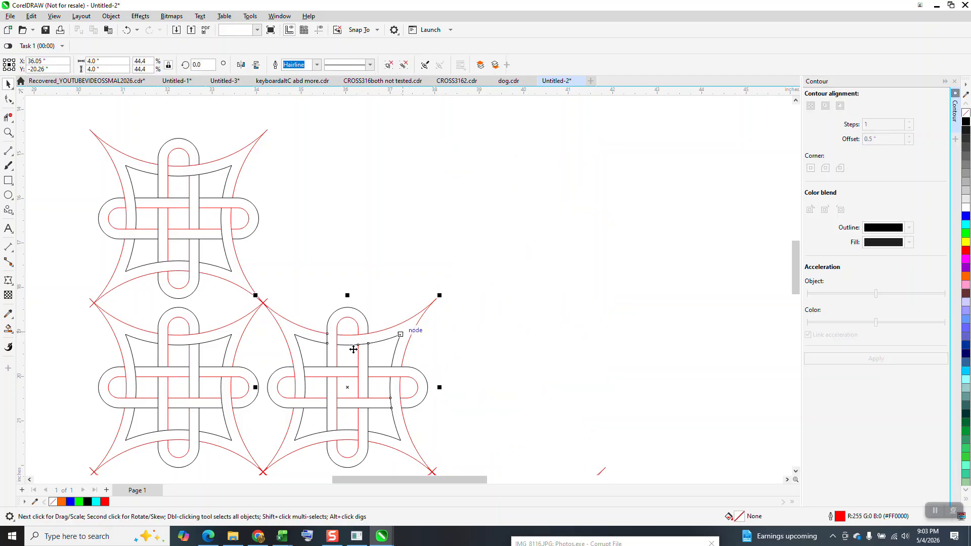
key(Delete)
click(228, 343)
key(Delete)
Delete the remaining top-row outline knot together with the three knots of the bottom row
click(334, 309)
scroll(309, 281, down, 4)
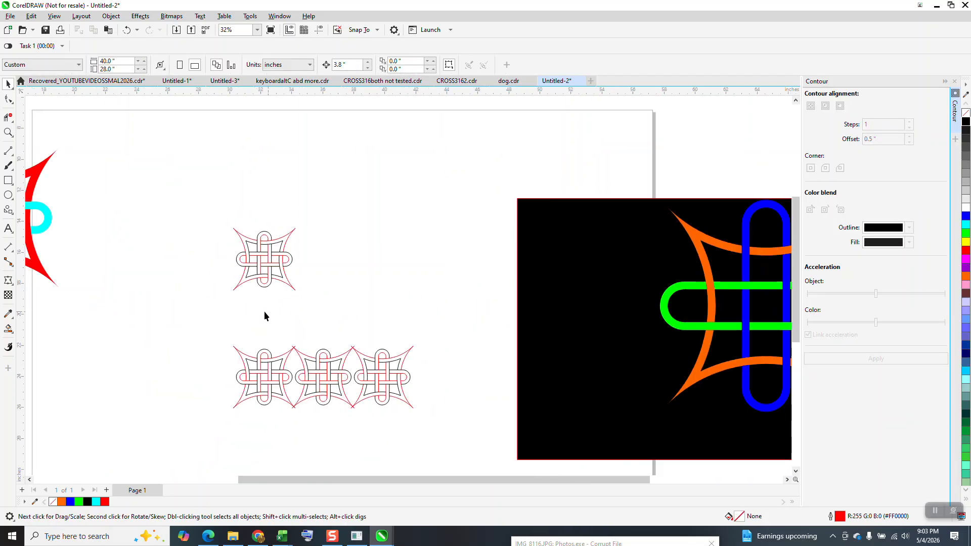
drag(447, 432, 453, 433)
key(Delete)
Move the red, blue and cyan knot onto the page and resize it to 4 inches
scroll(118, 255, down, 1)
click(51, 206)
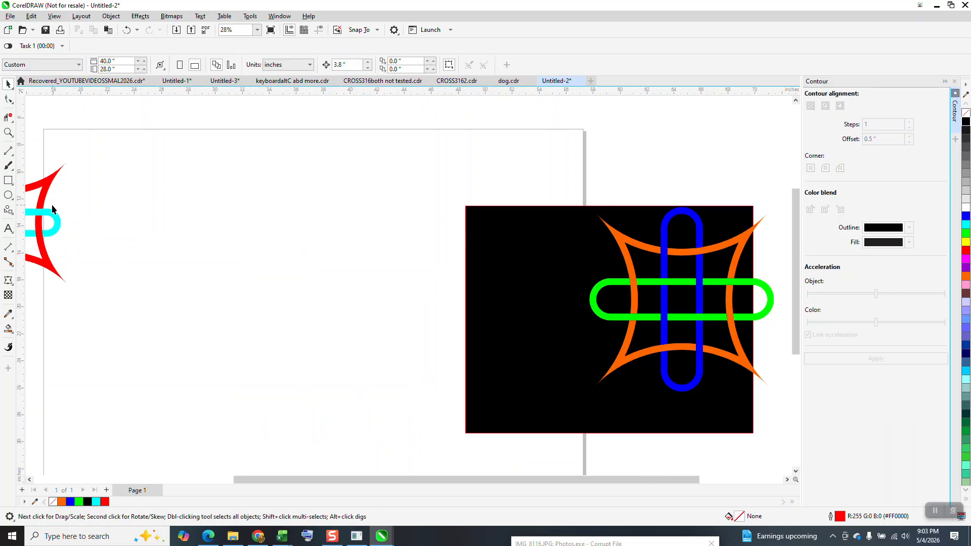
drag(28, 199, 275, 224)
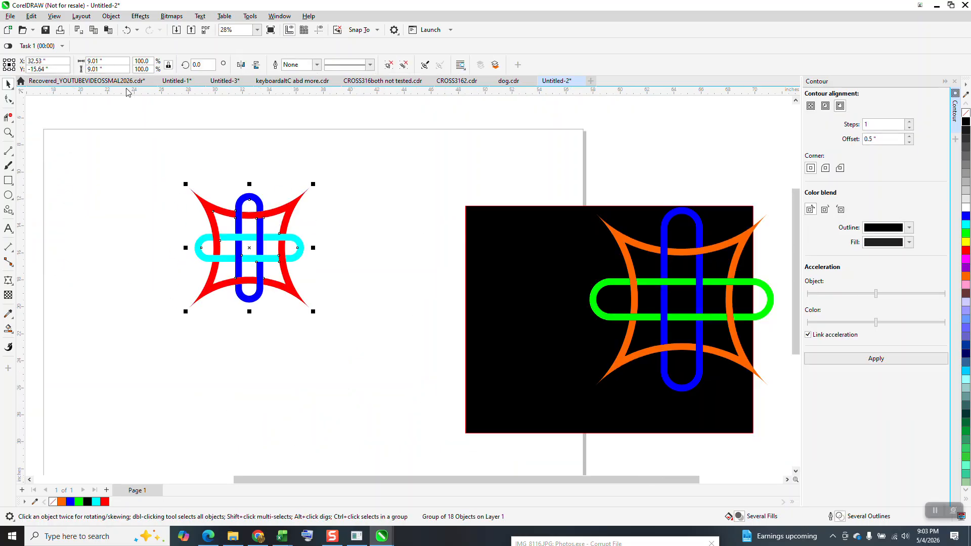
click(109, 65)
text(4)
key(Return)
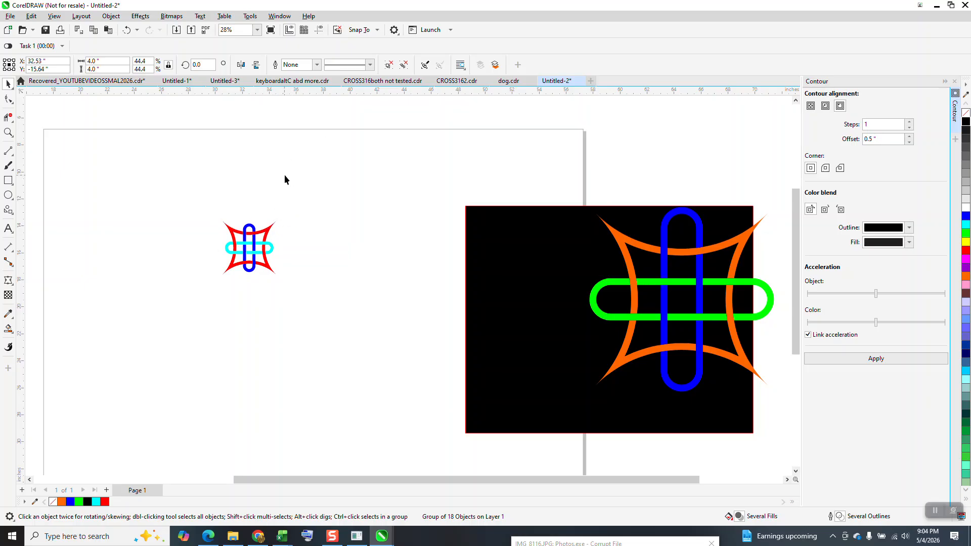
Move the small coloured knot to the page's upper left, duplicate it 3.8 inches right, and rotate the copy 90 degrees
click(285, 178)
drag(258, 248, 195, 178)
key(ctrl+d)
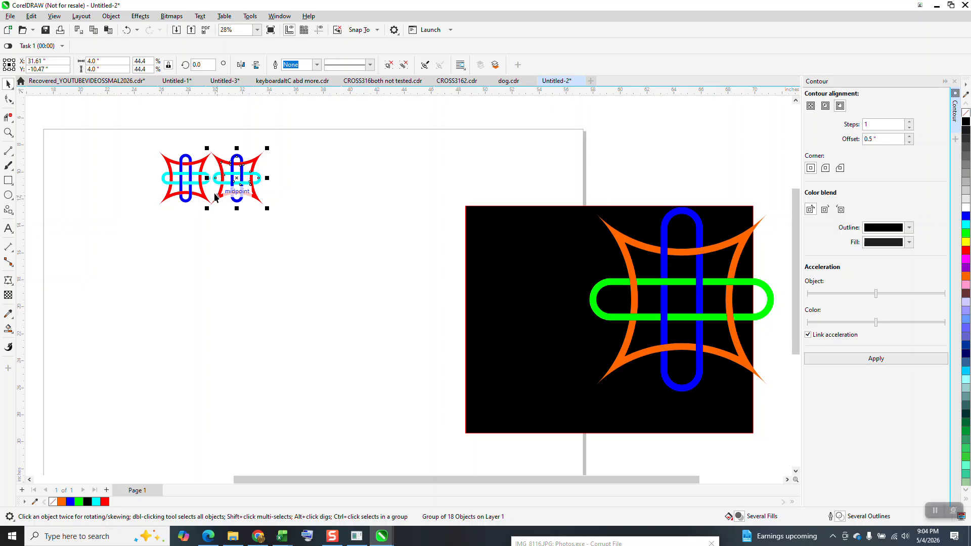
click(241, 66)
text(9)
key(Return)
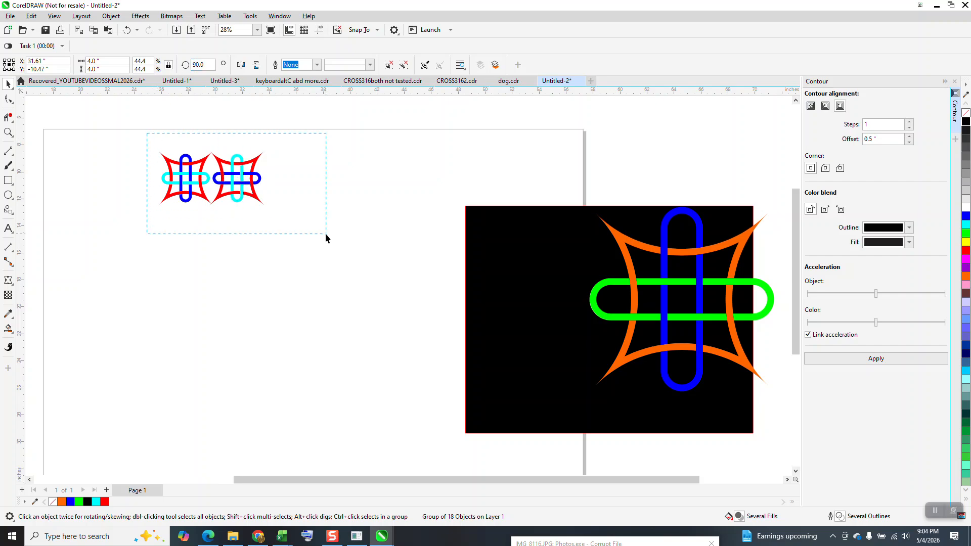
Duplicate the knot pair 7.6 inches right to form a row of four and add a horizontally mirrored copy 3.8 inches below
drag(326, 234, 323, 226)
key(ctrl+d)
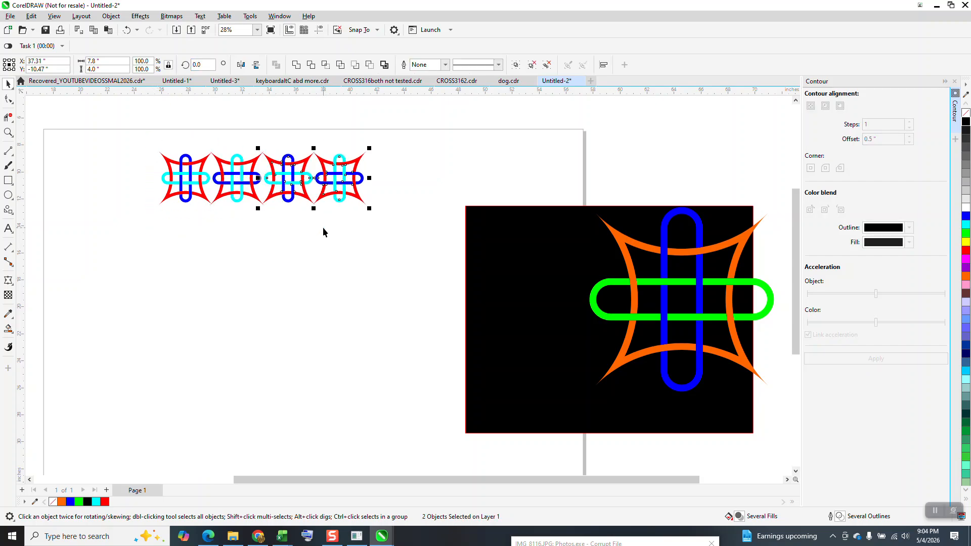
drag(143, 113, 407, 259)
key(ctrl+d)
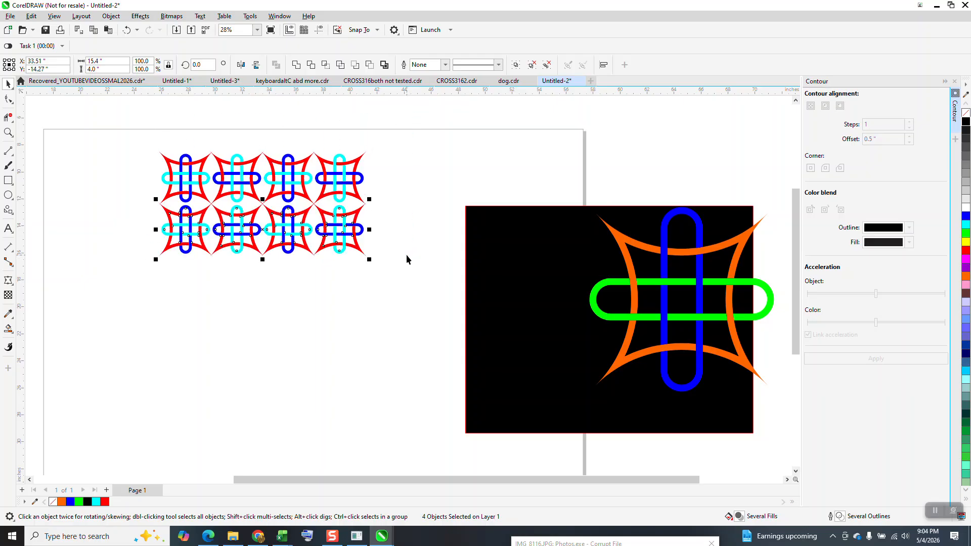
click(240, 64)
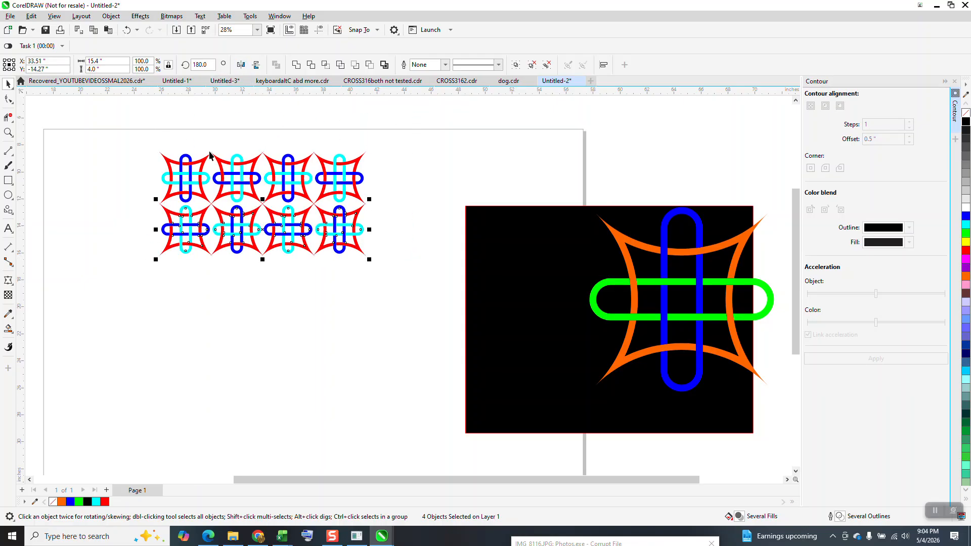
Duplicate the two rows of coloured knots 7.6 inches down and place the black rectangle behind the four-by-four grid
drag(149, 137, 386, 263)
key(ctrl+d)
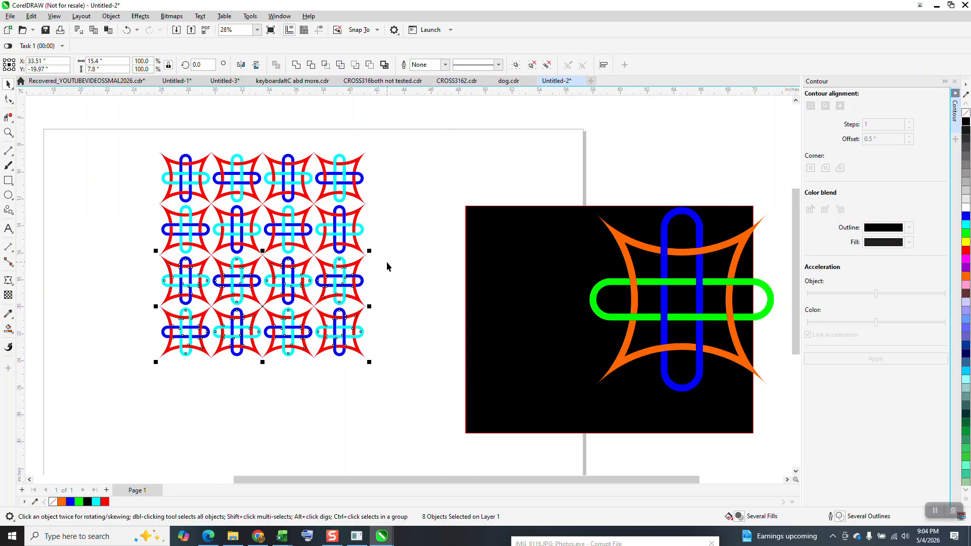
drag(511, 272, 191, 197)
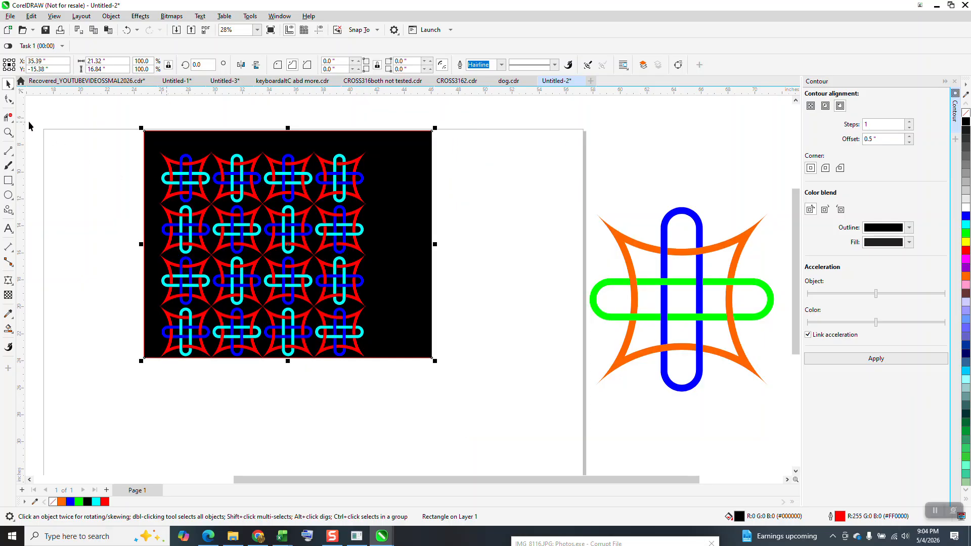
click(8, 132)
drag(134, 143, 348, 250)
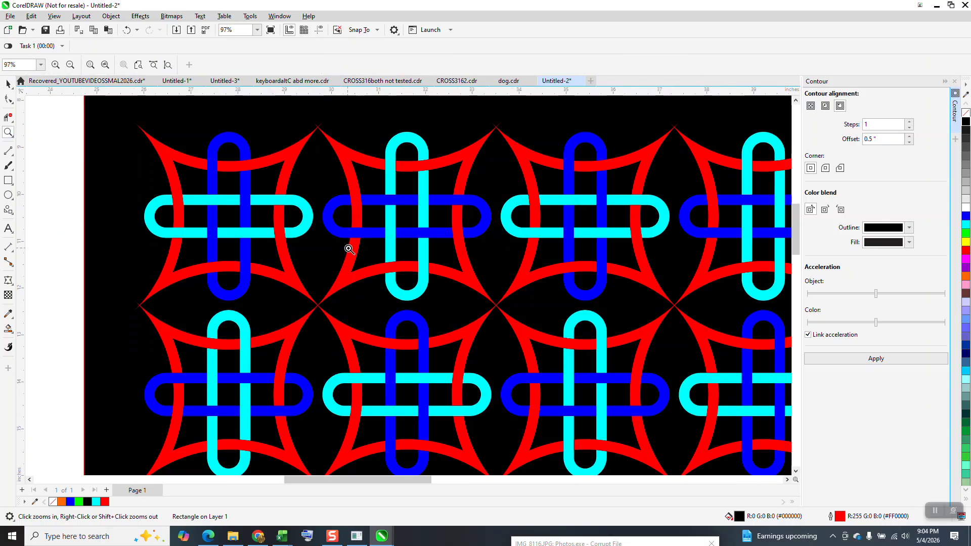
scroll(331, 228, down, 3)
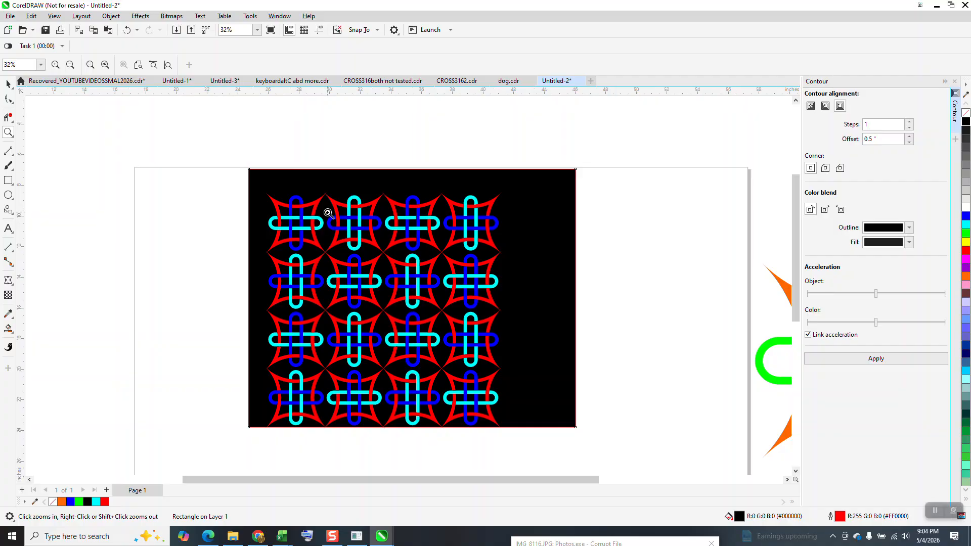
scroll(327, 218, down, 3)
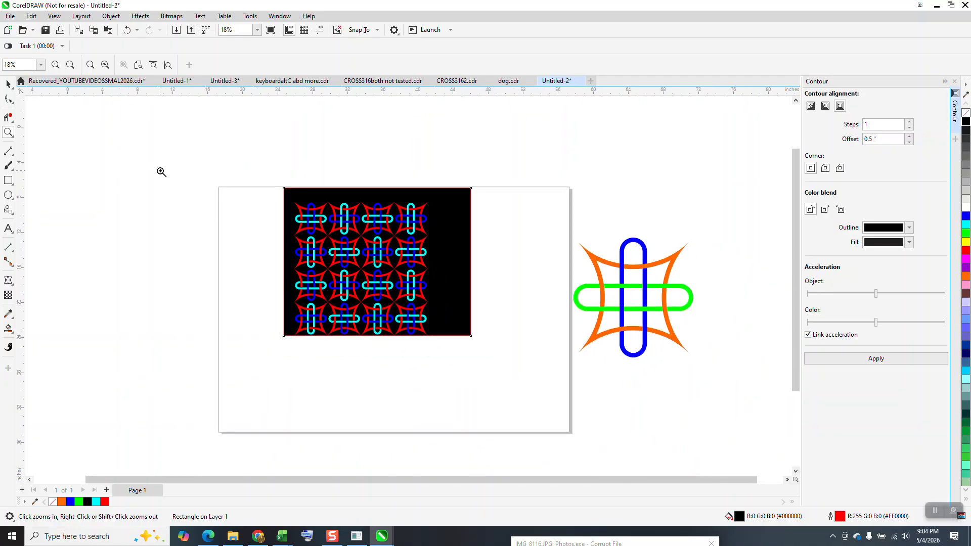